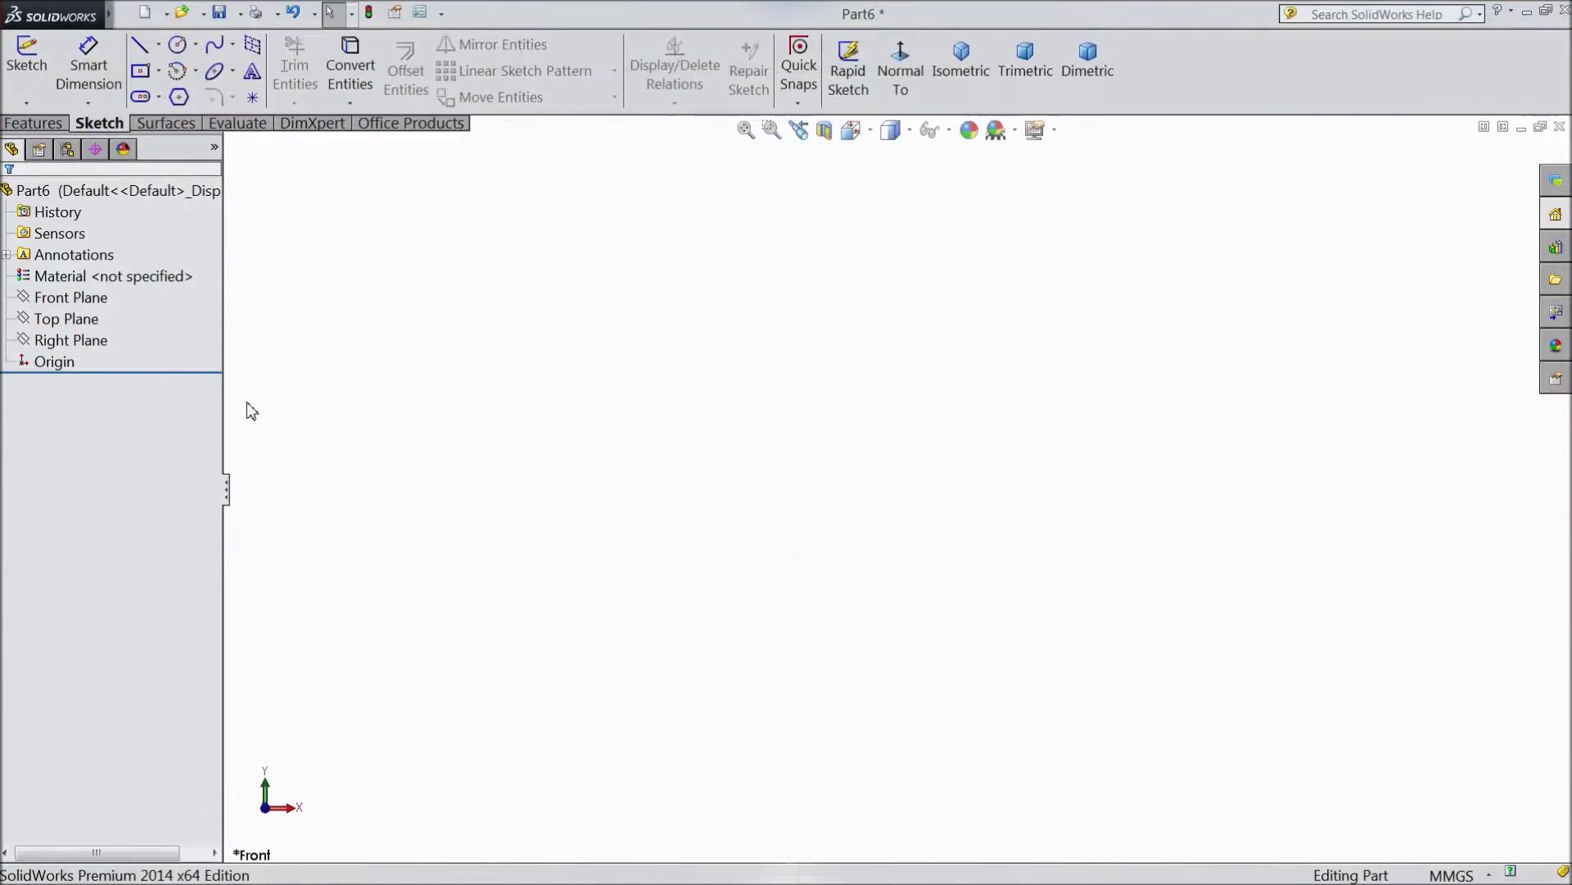
- Select the Front Plane in the design tree of the new part
click(93, 299)
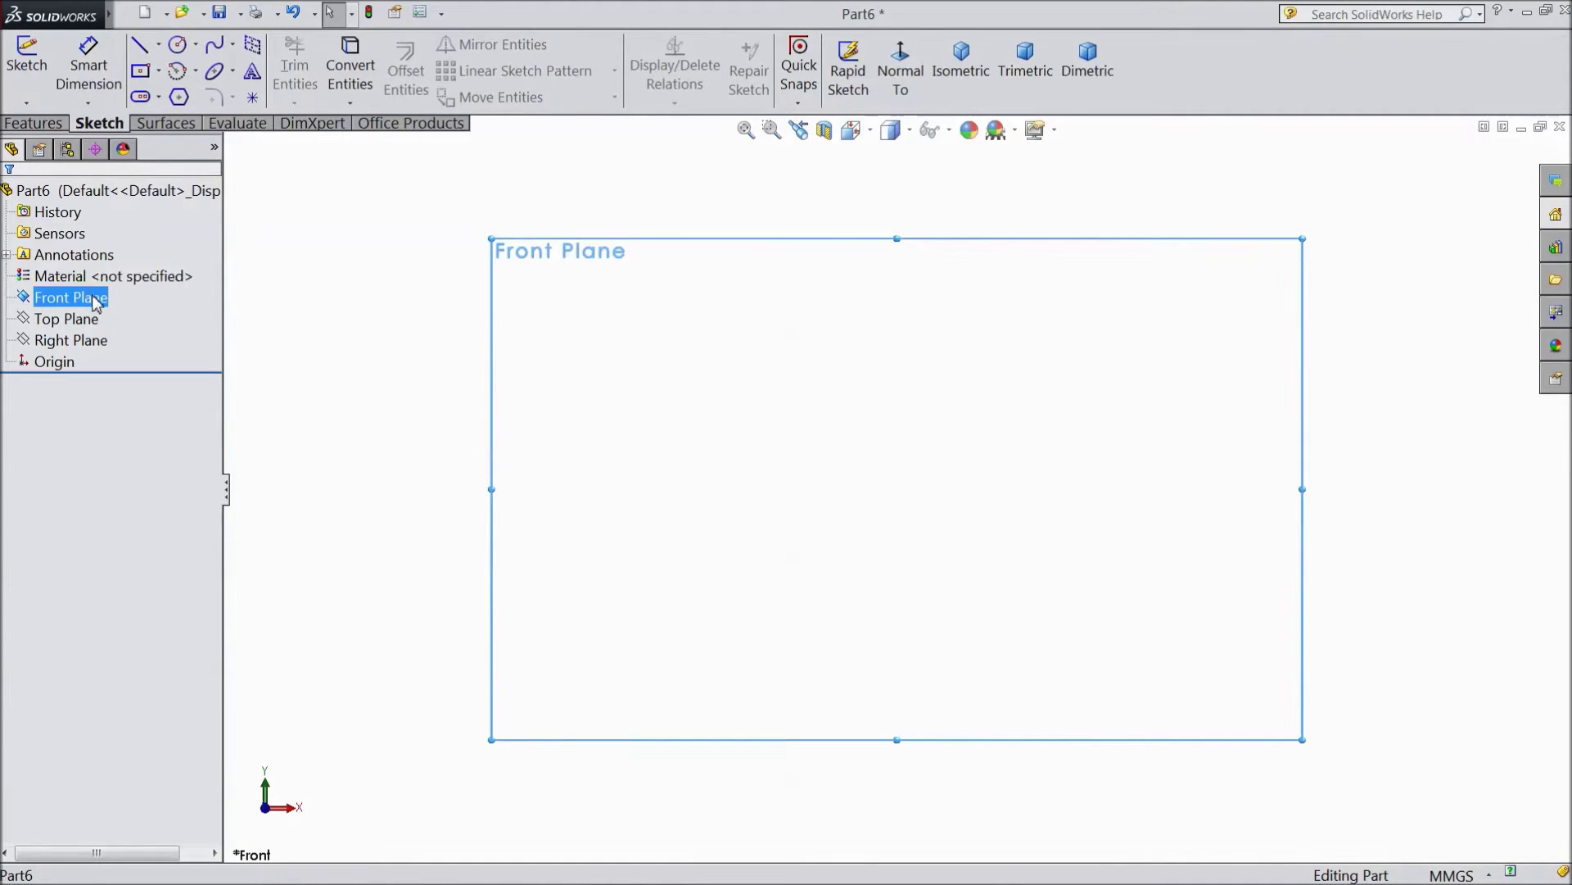
- Sketch an origin-centred circle on the Front Plane and dimension its diameter to 34 mm
click(104, 278)
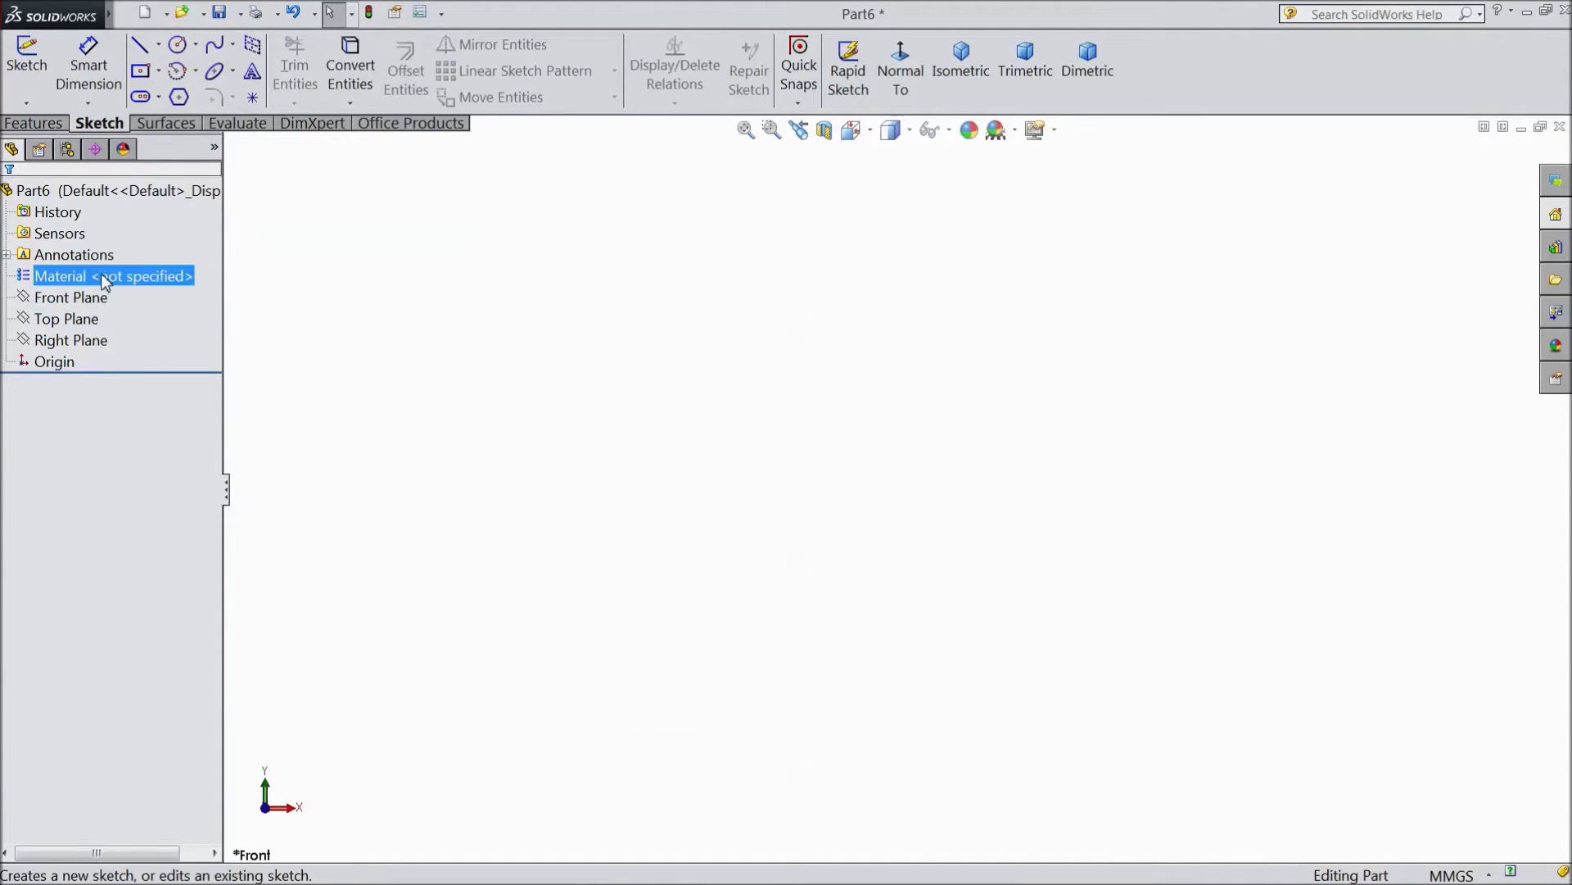
click(95, 297)
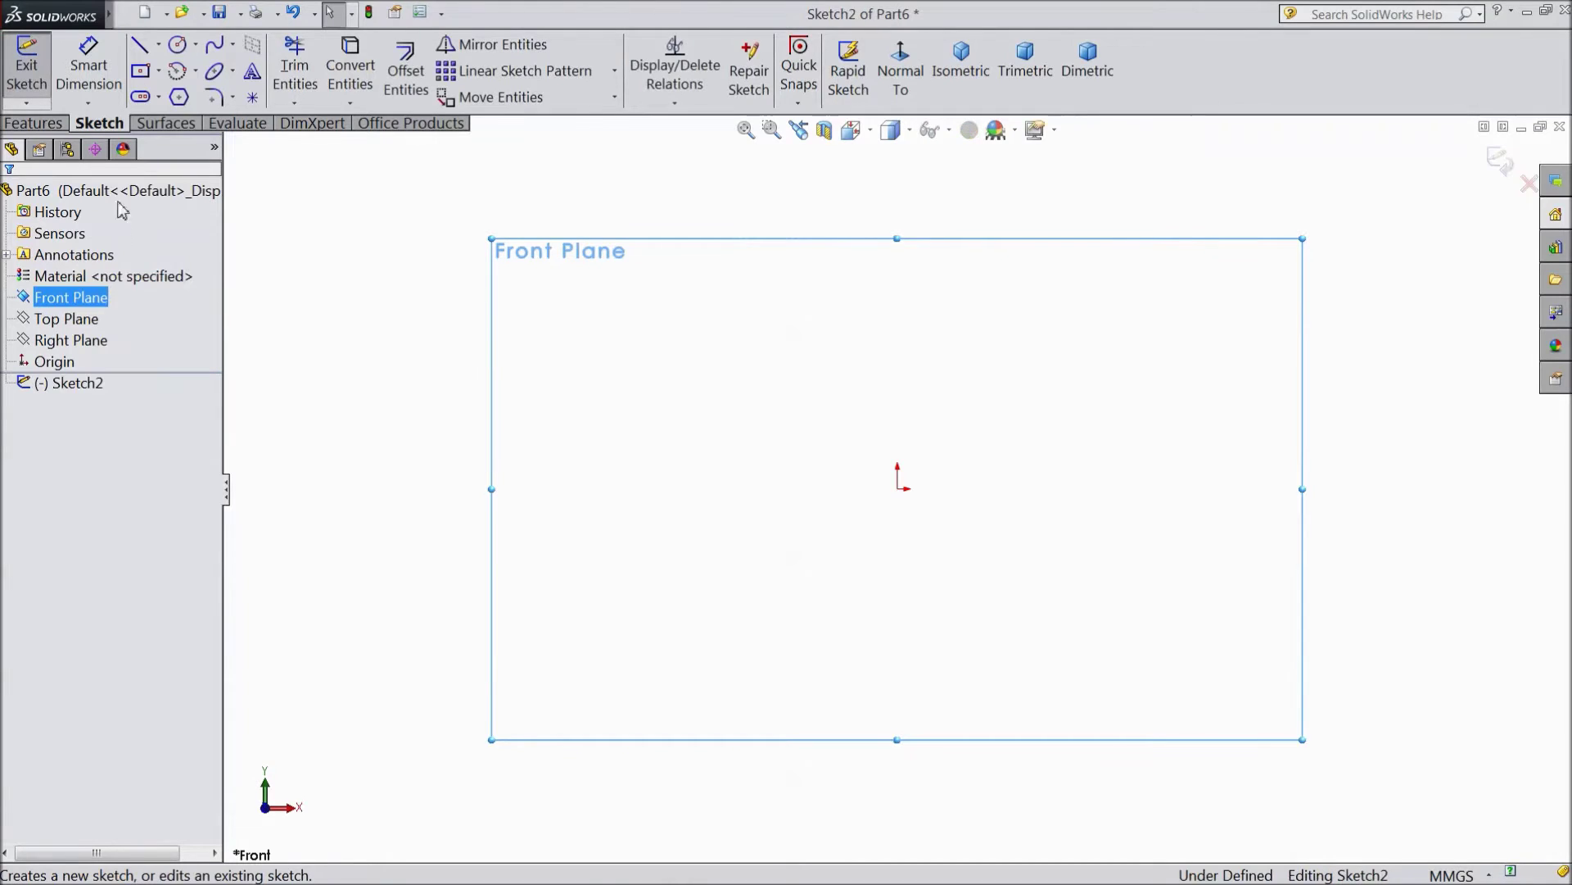
click(177, 44)
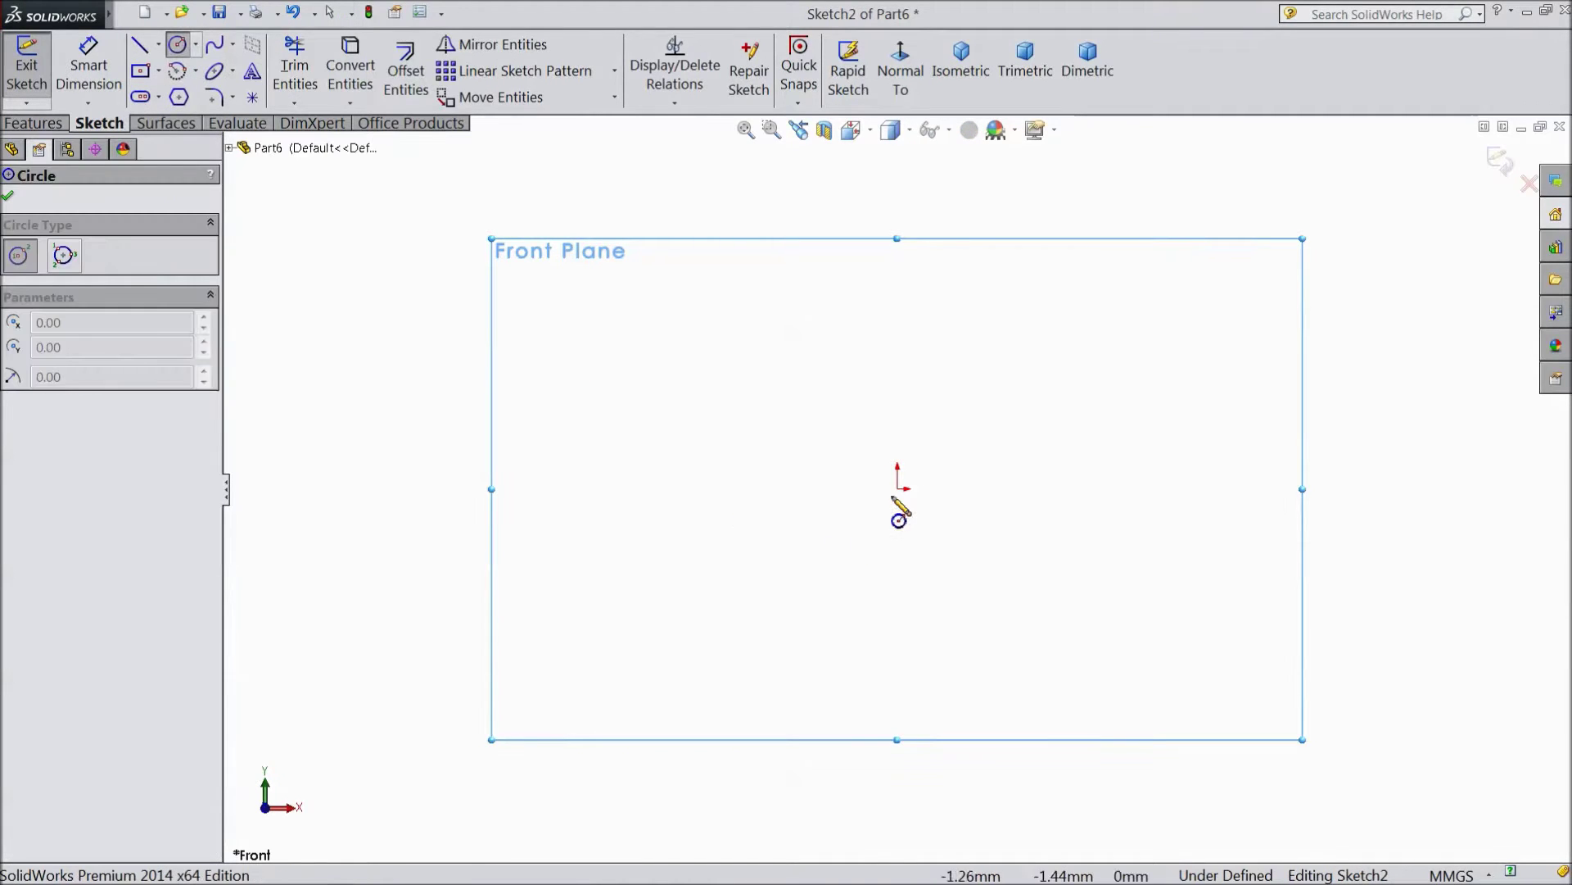
drag(898, 490, 629, 343)
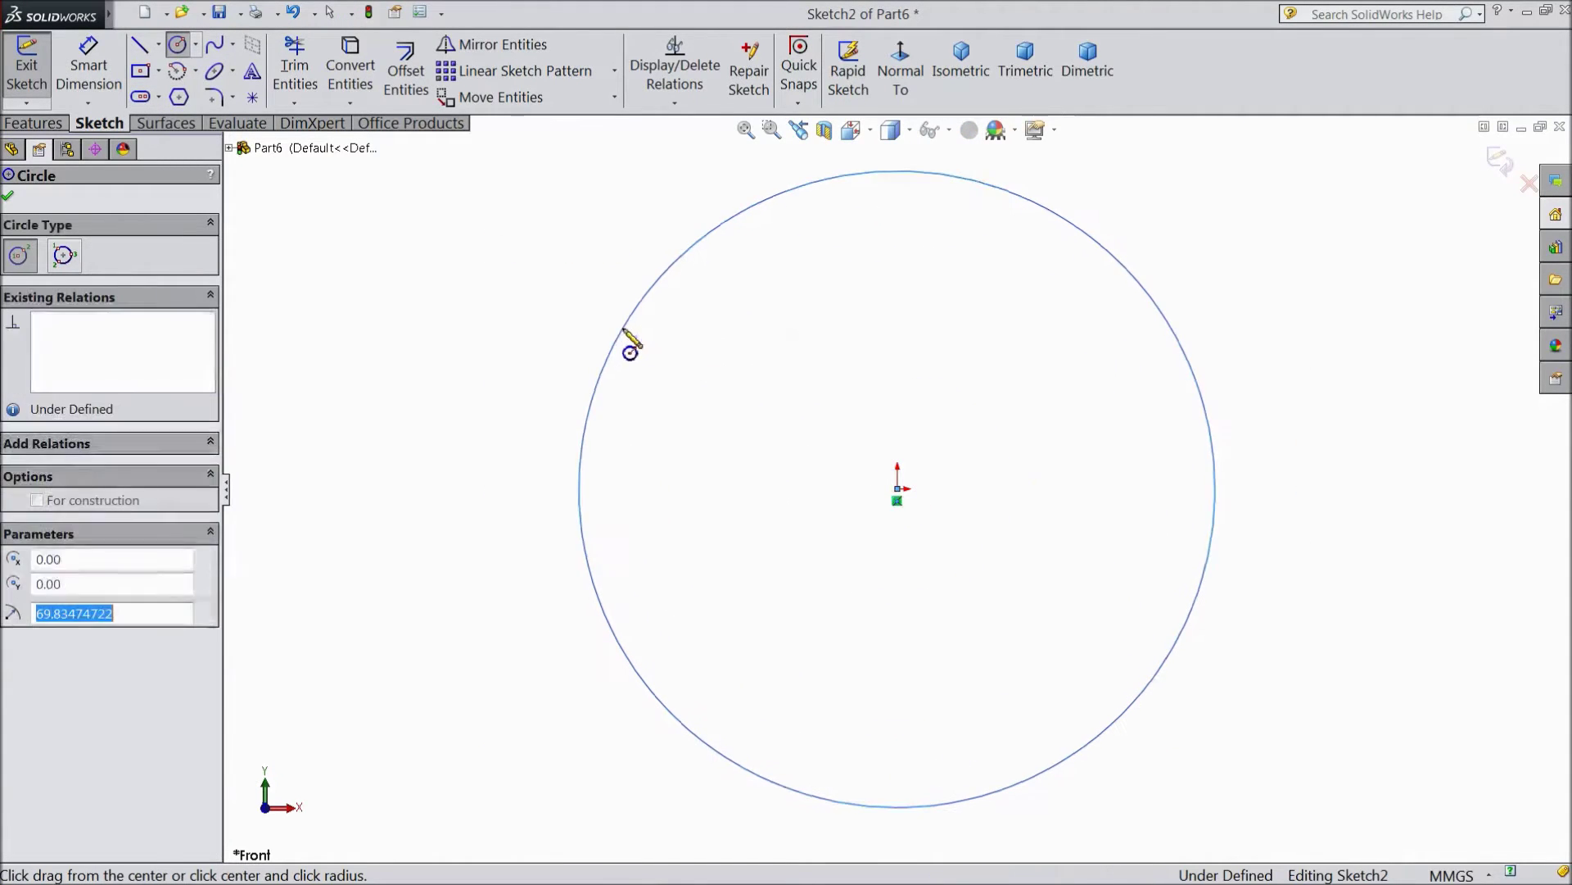
click(89, 62)
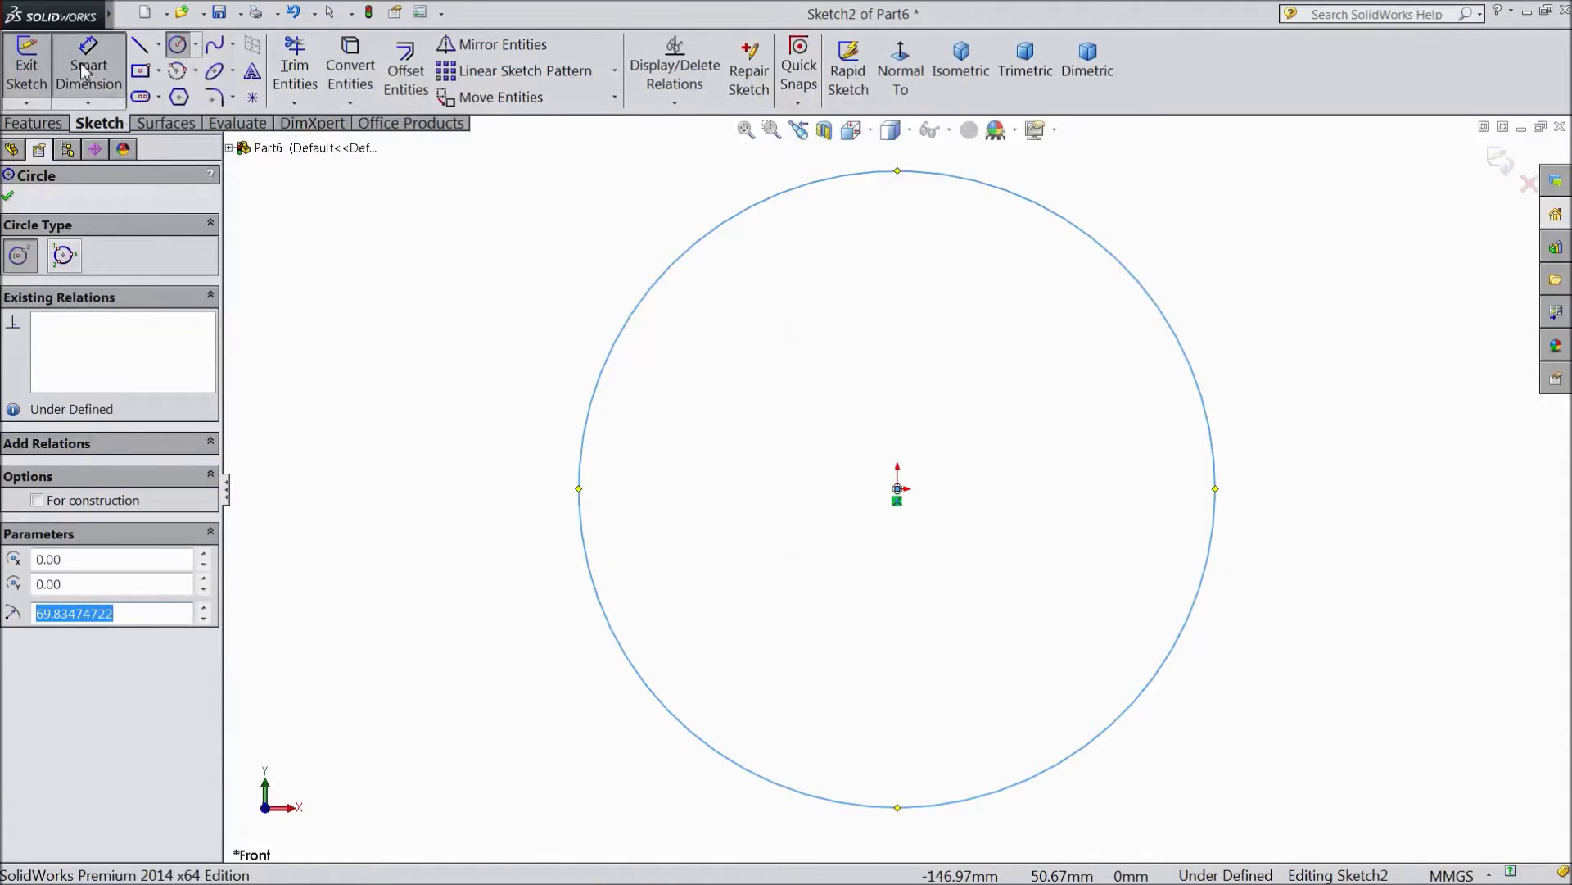
click(580, 498)
click(498, 525)
text(34)
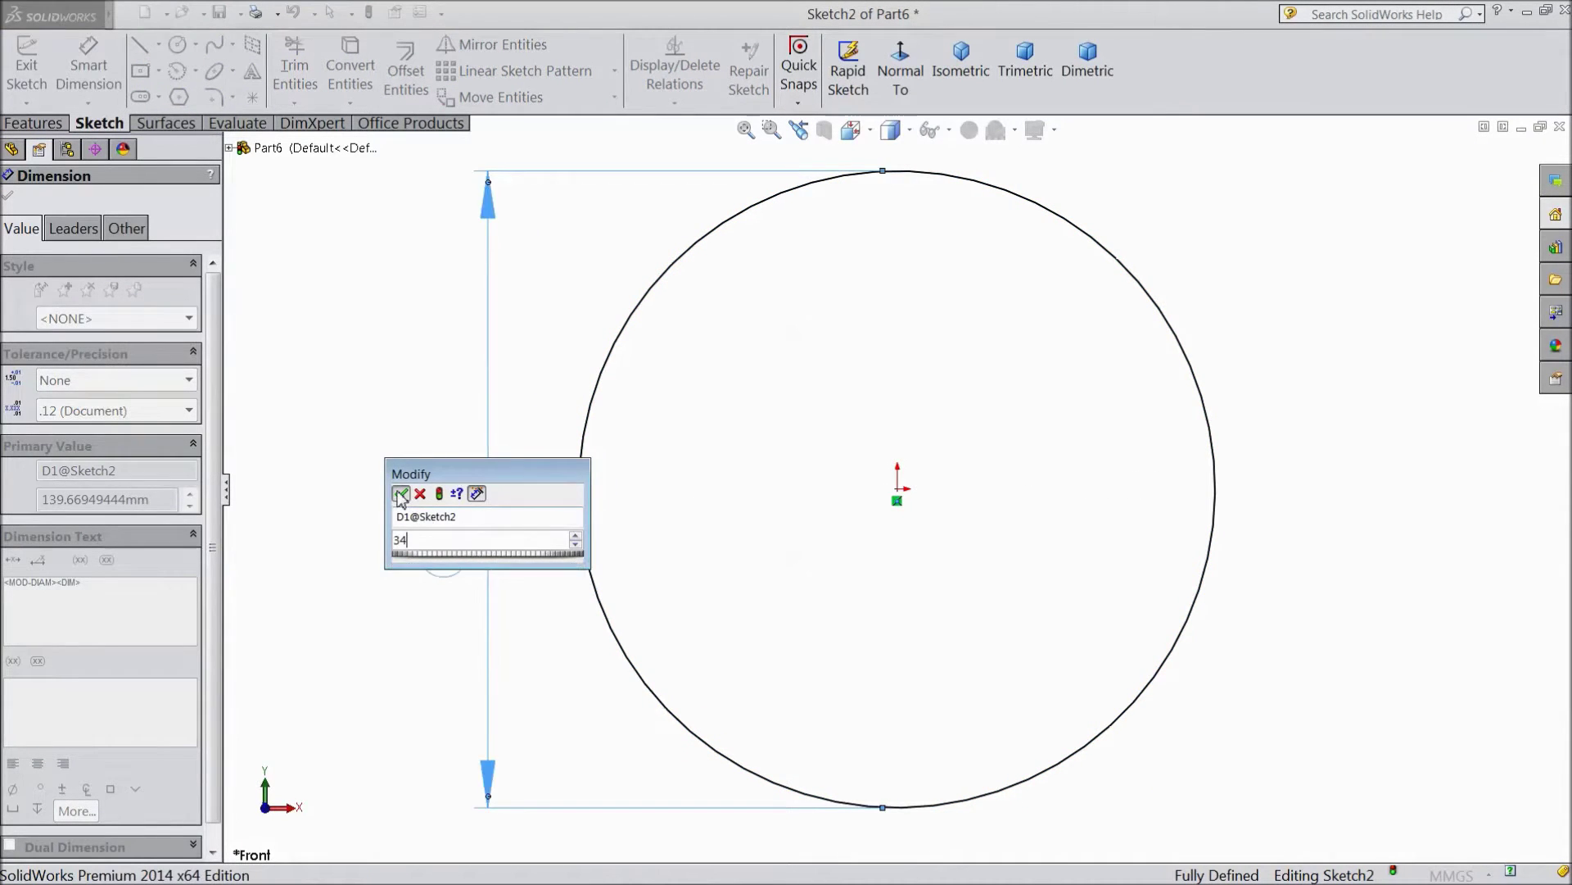
key(Return)
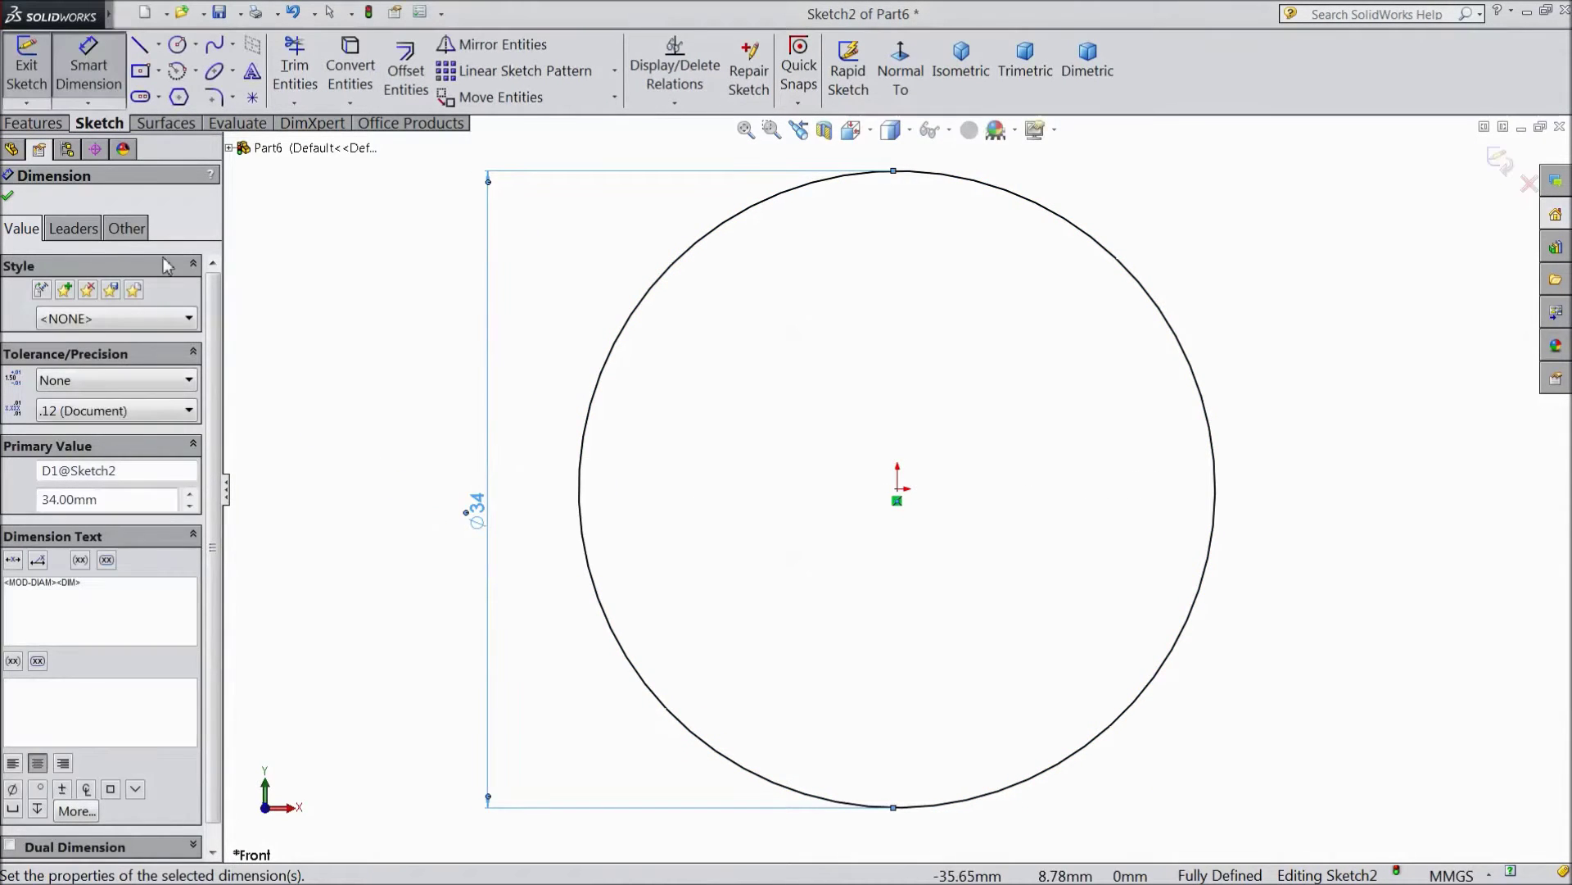
click(55, 126)
- Extrude the 34 mm circle 1 mm deep as Boss-Extrude1
click(39, 74)
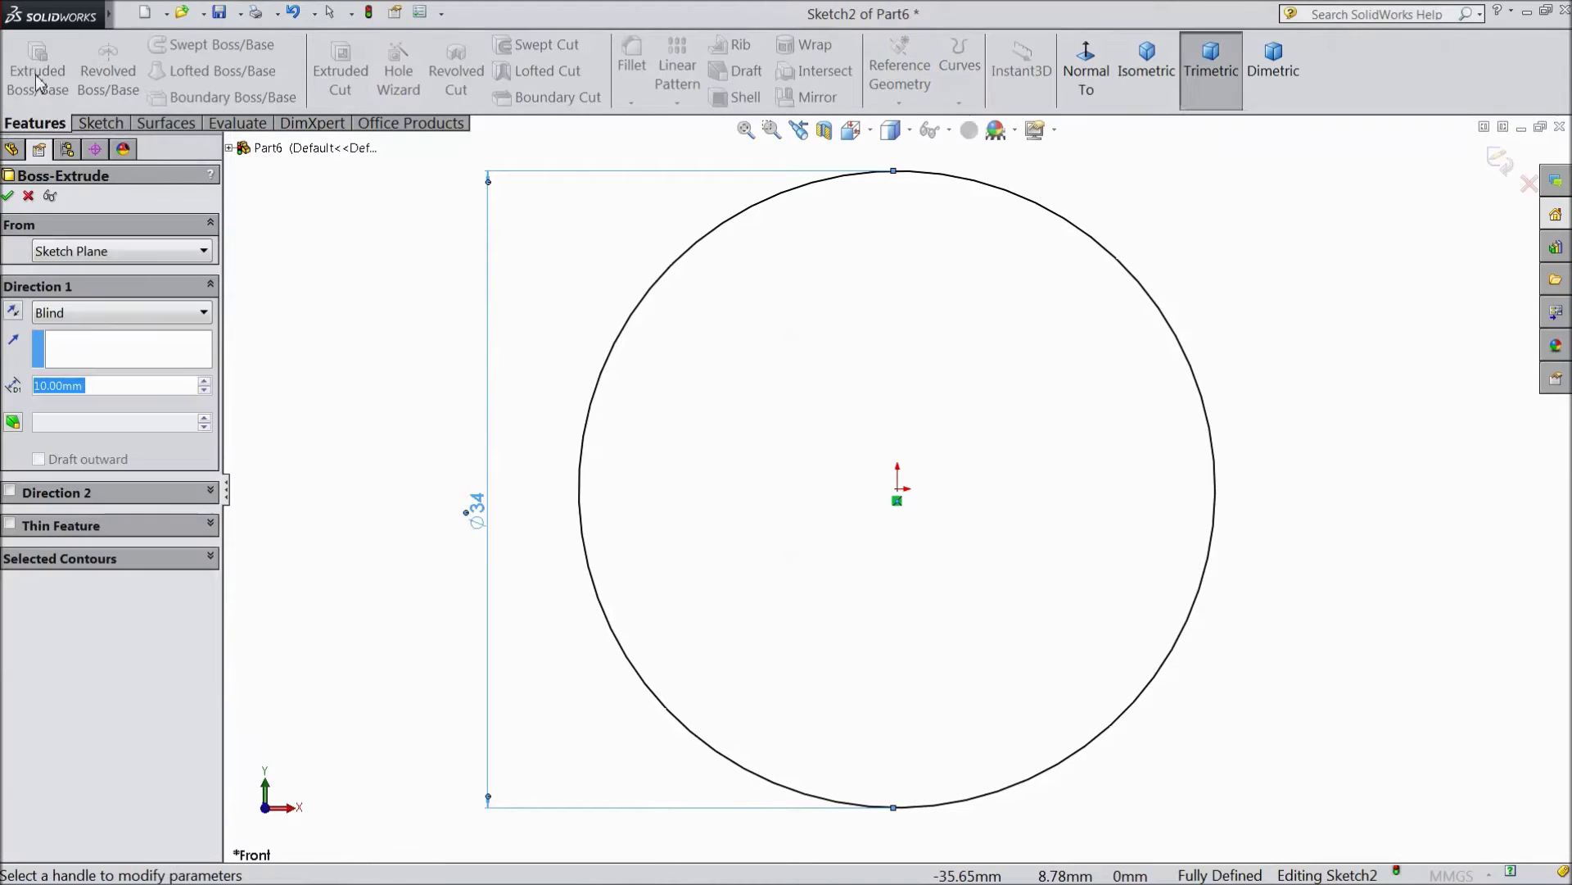
text(1)
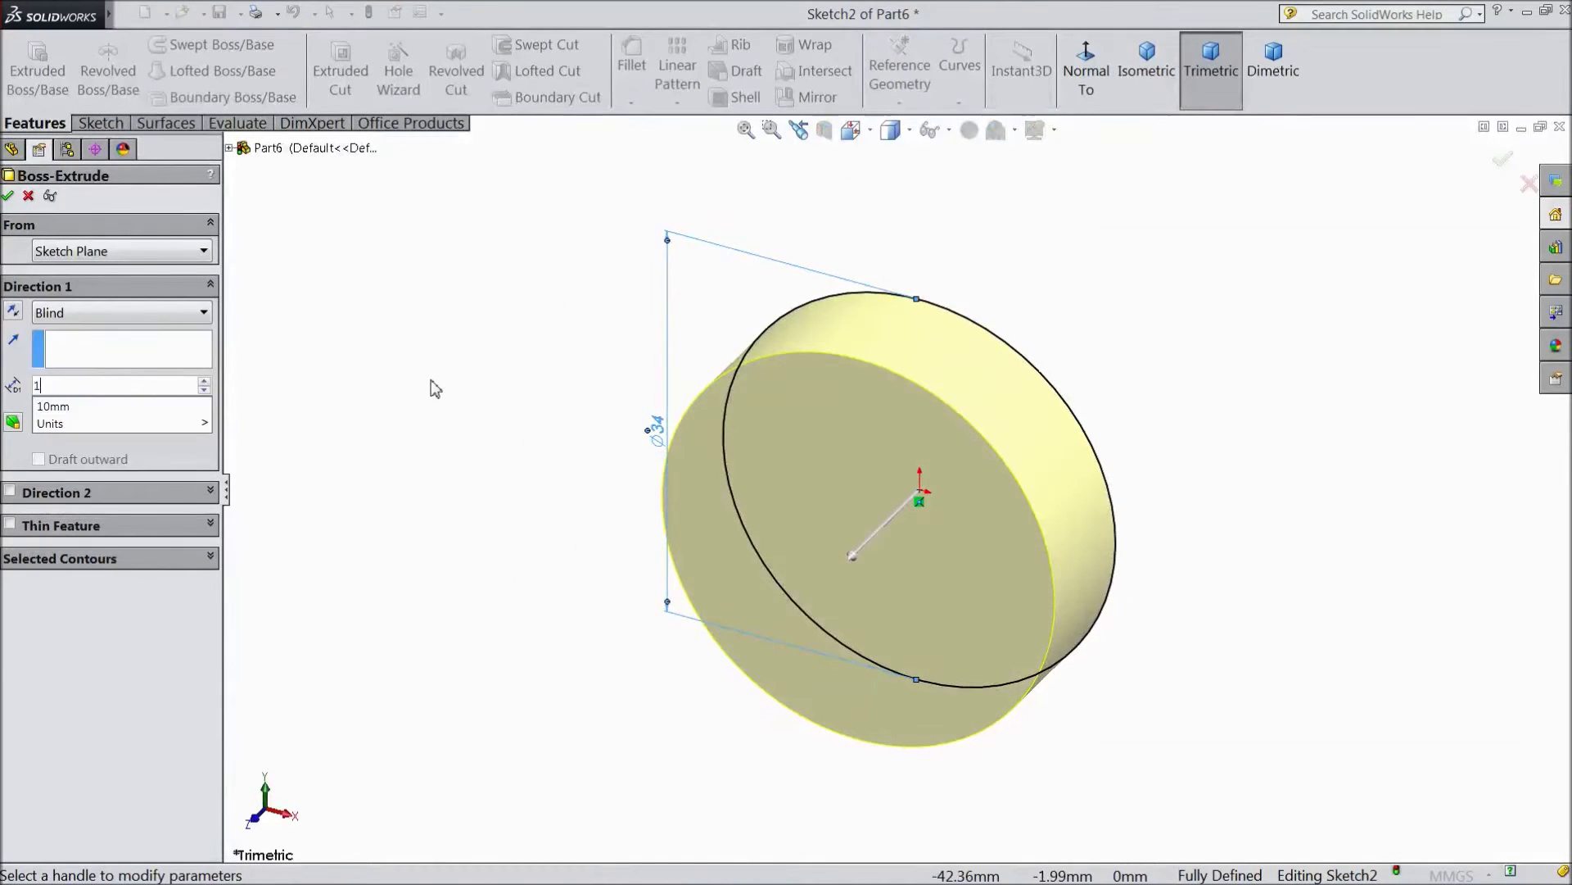
key(Return)
key(Return)
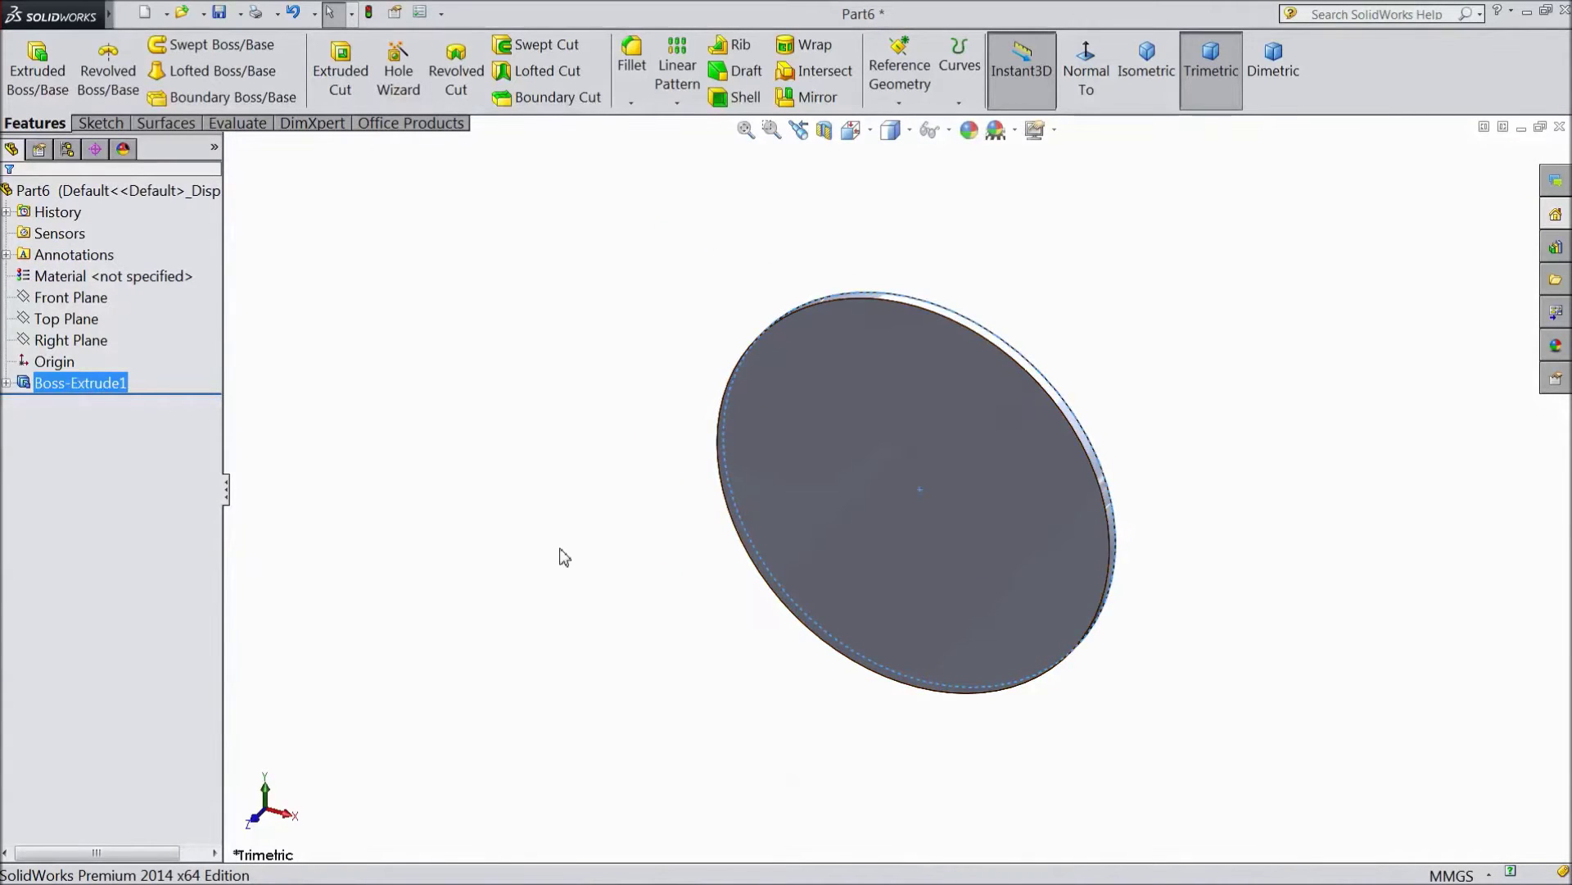
click(939, 565)
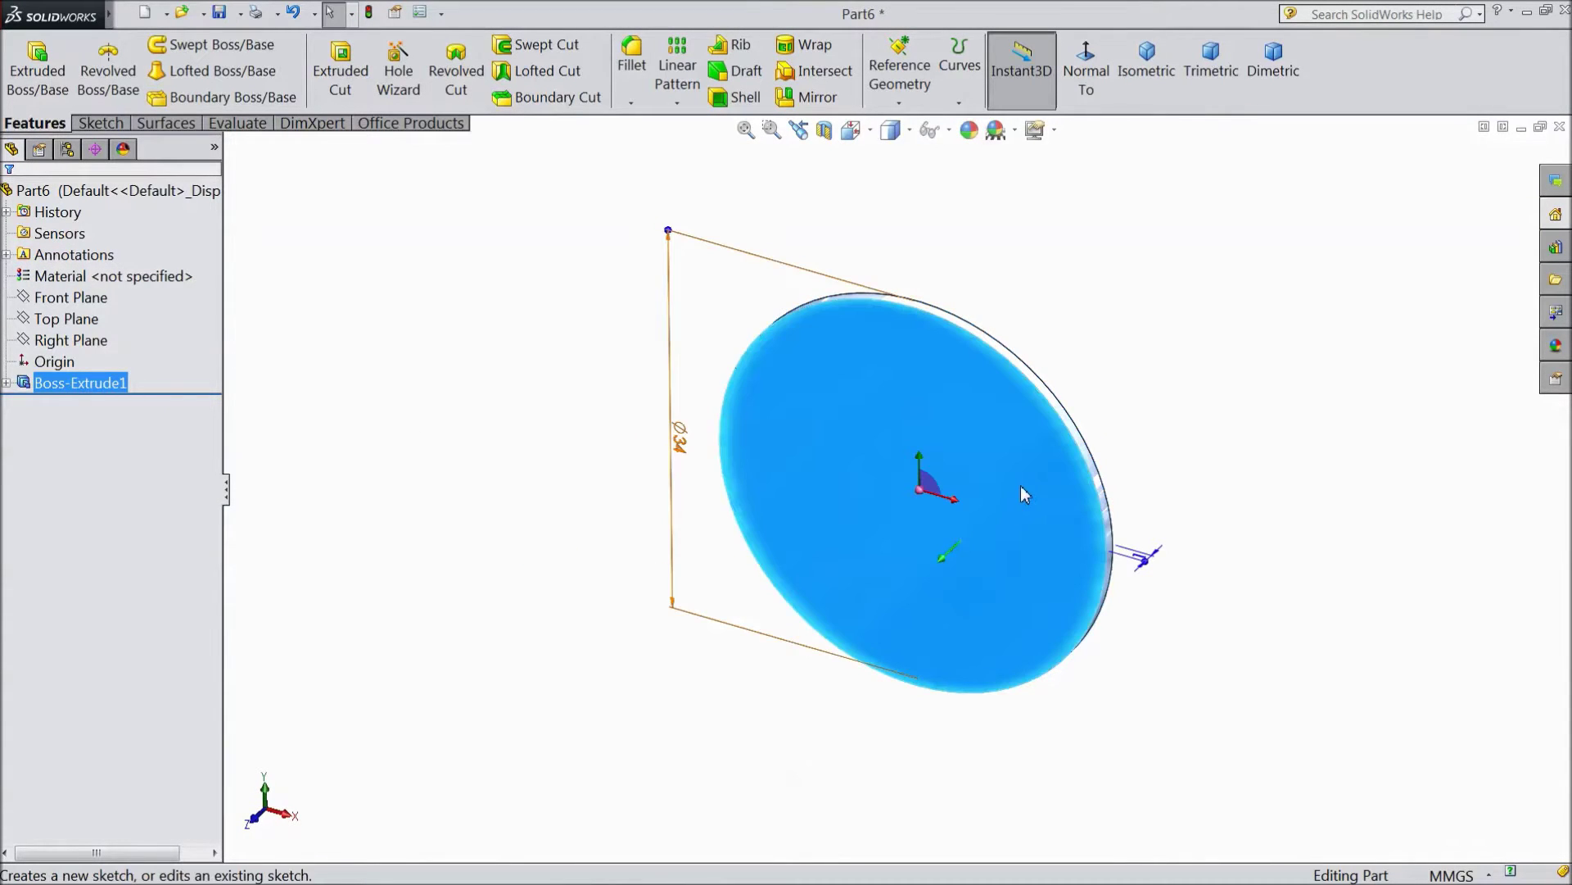
- Start a sketch on the disc's front face, view it face-on, and draw an origin-centred circle
click(991, 489)
click(910, 86)
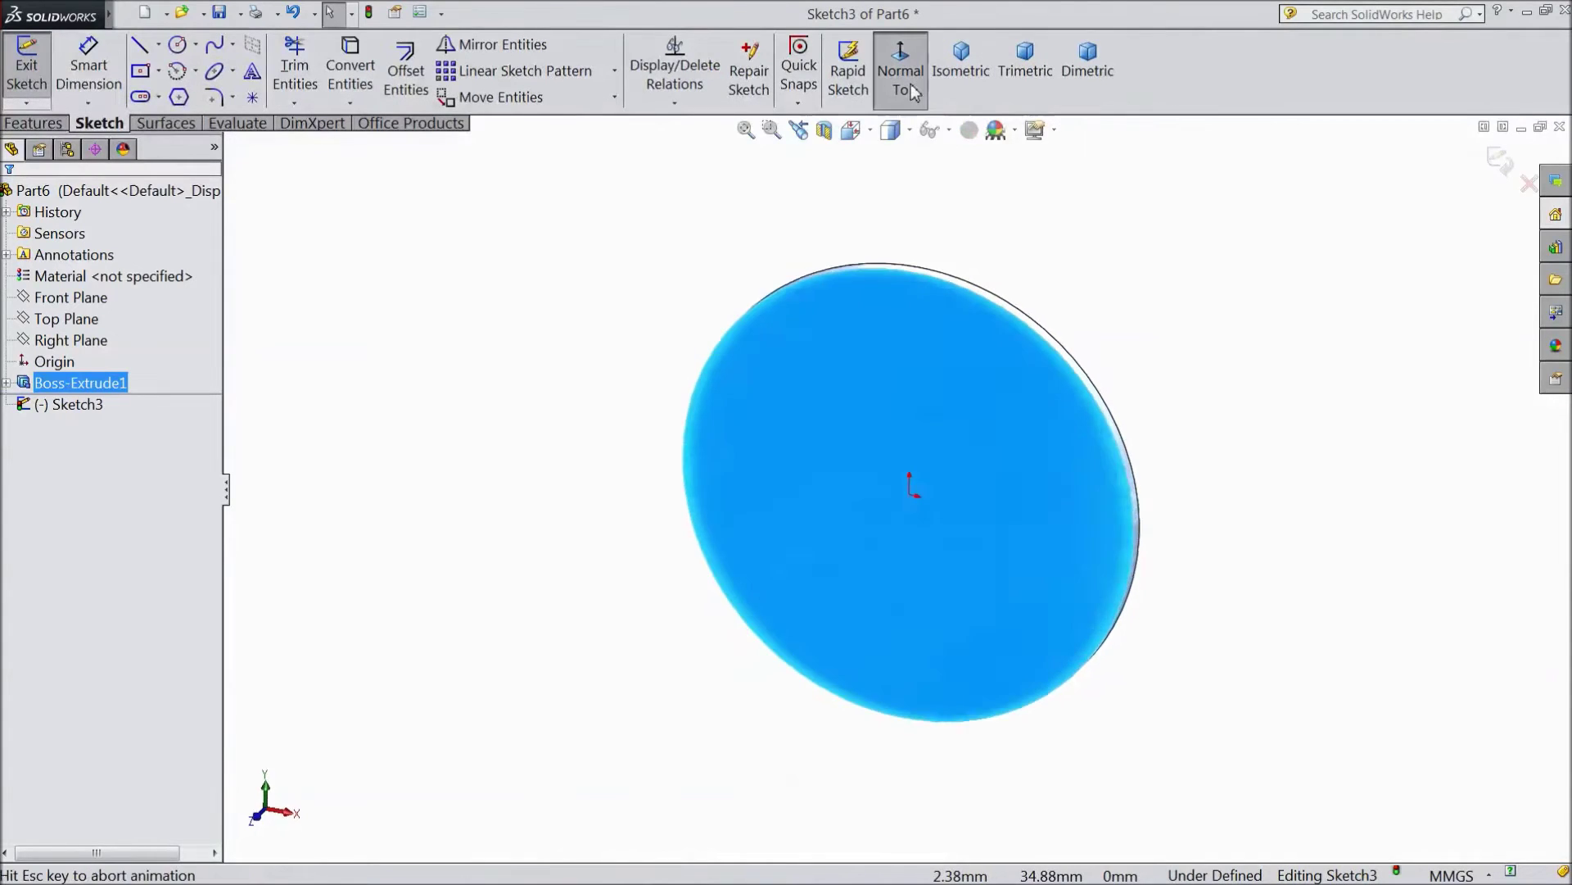
click(178, 45)
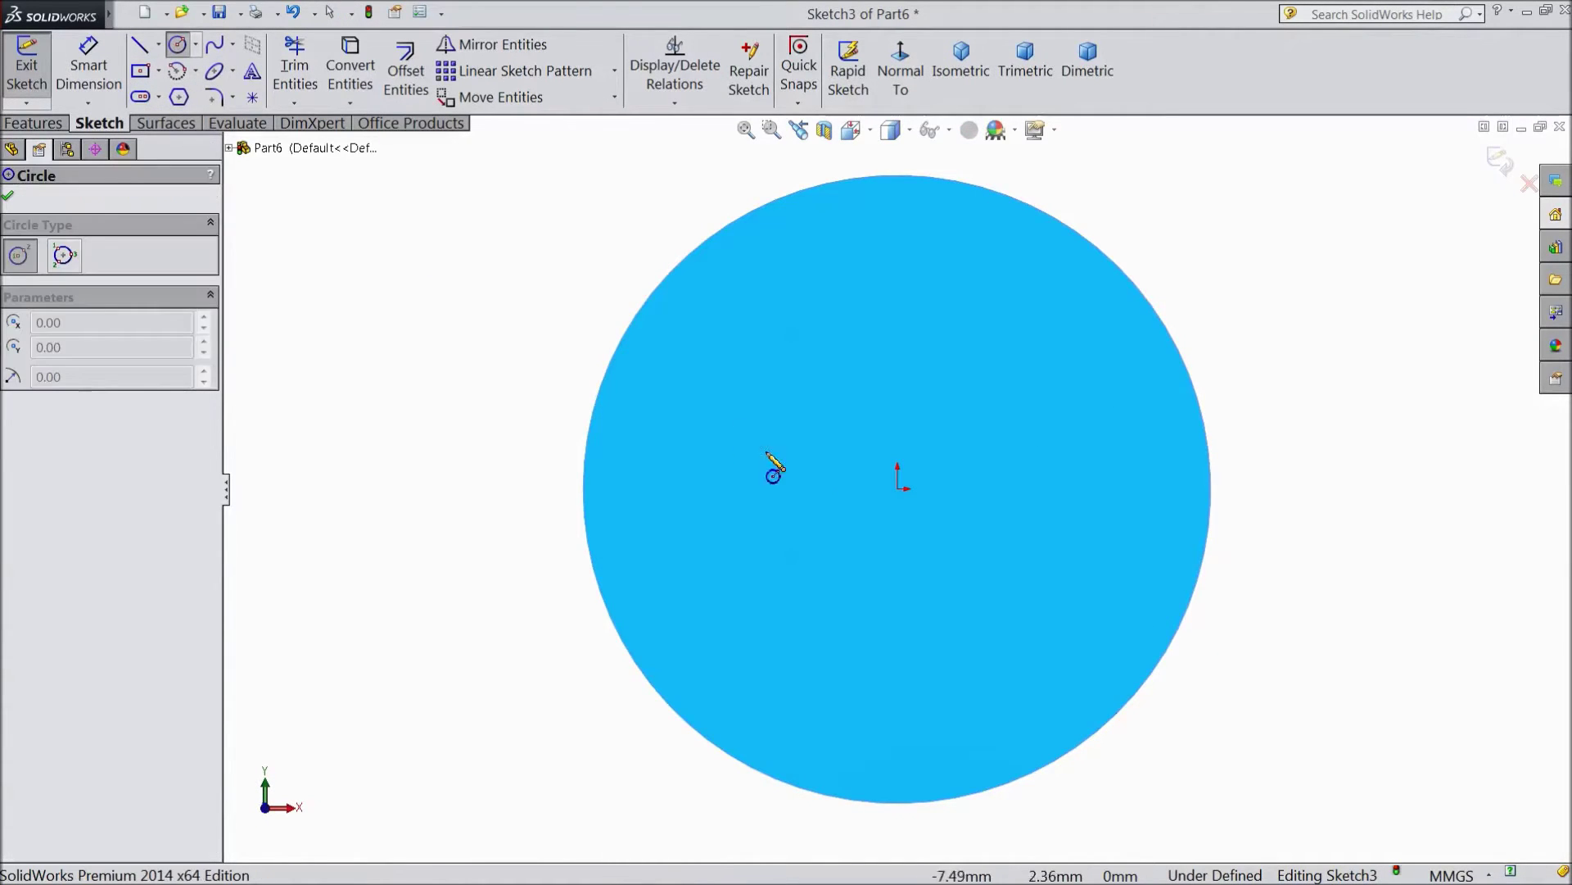
click(899, 490)
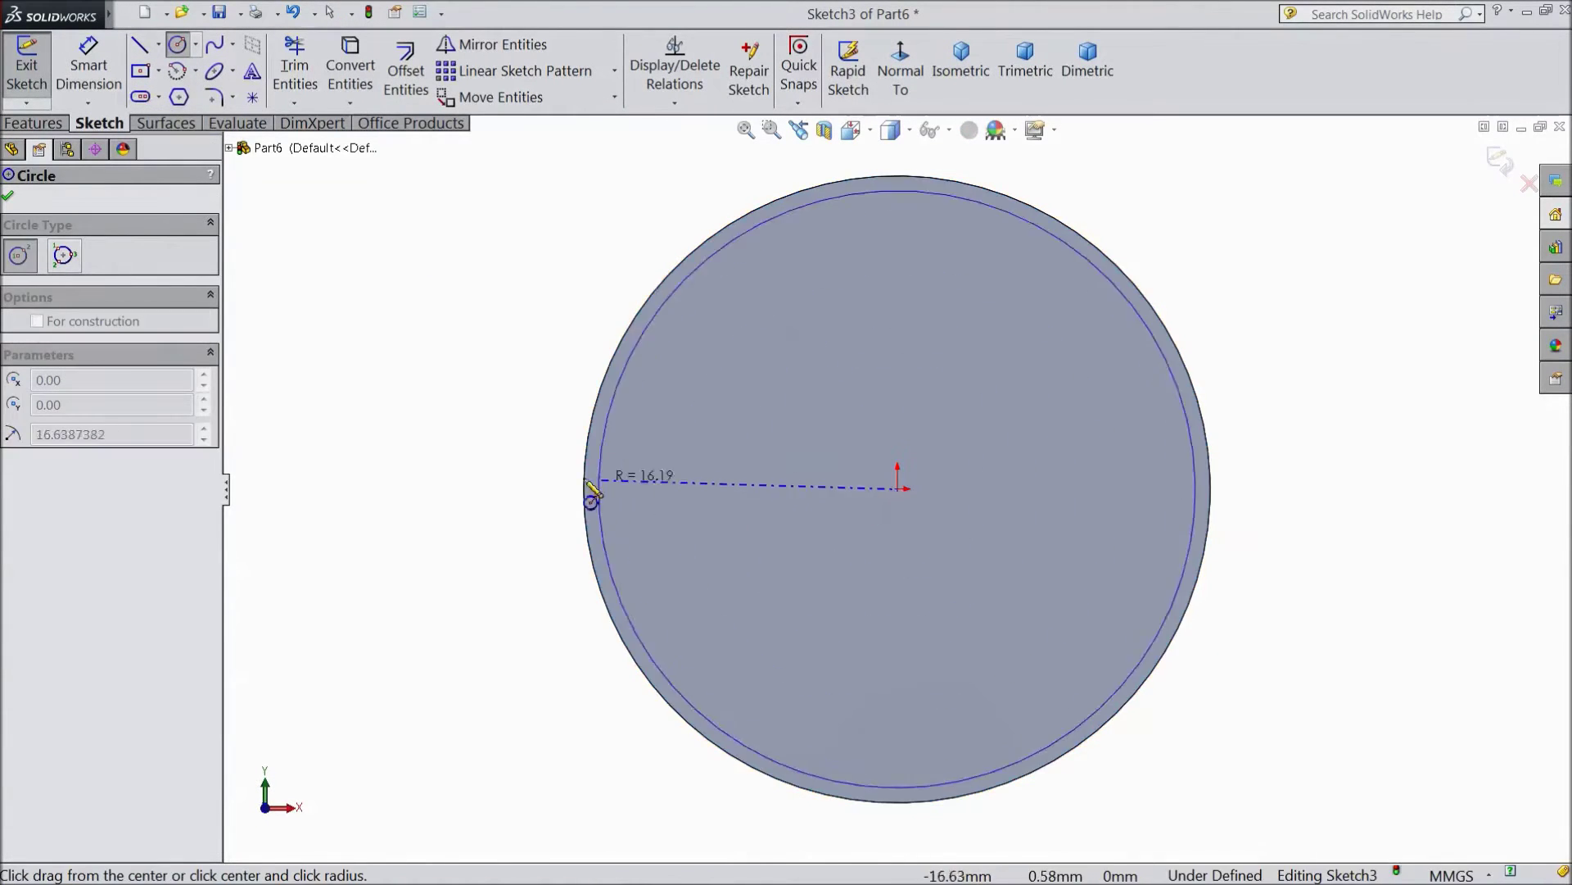
click(529, 490)
- Dimension the new circle's diameter to 34.5 mm
click(88, 68)
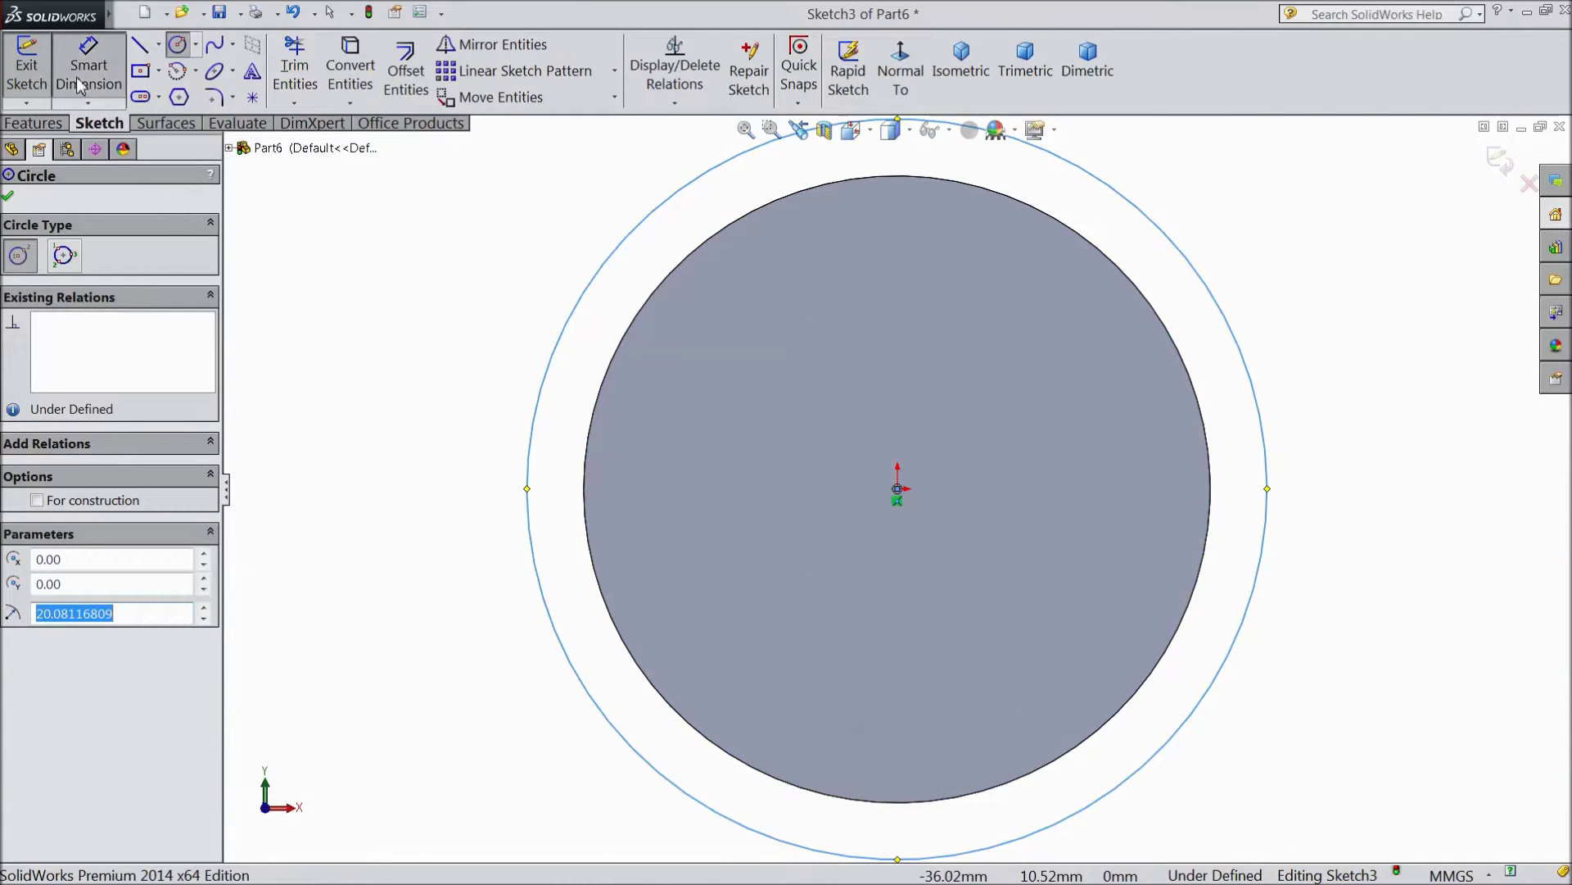
click(536, 526)
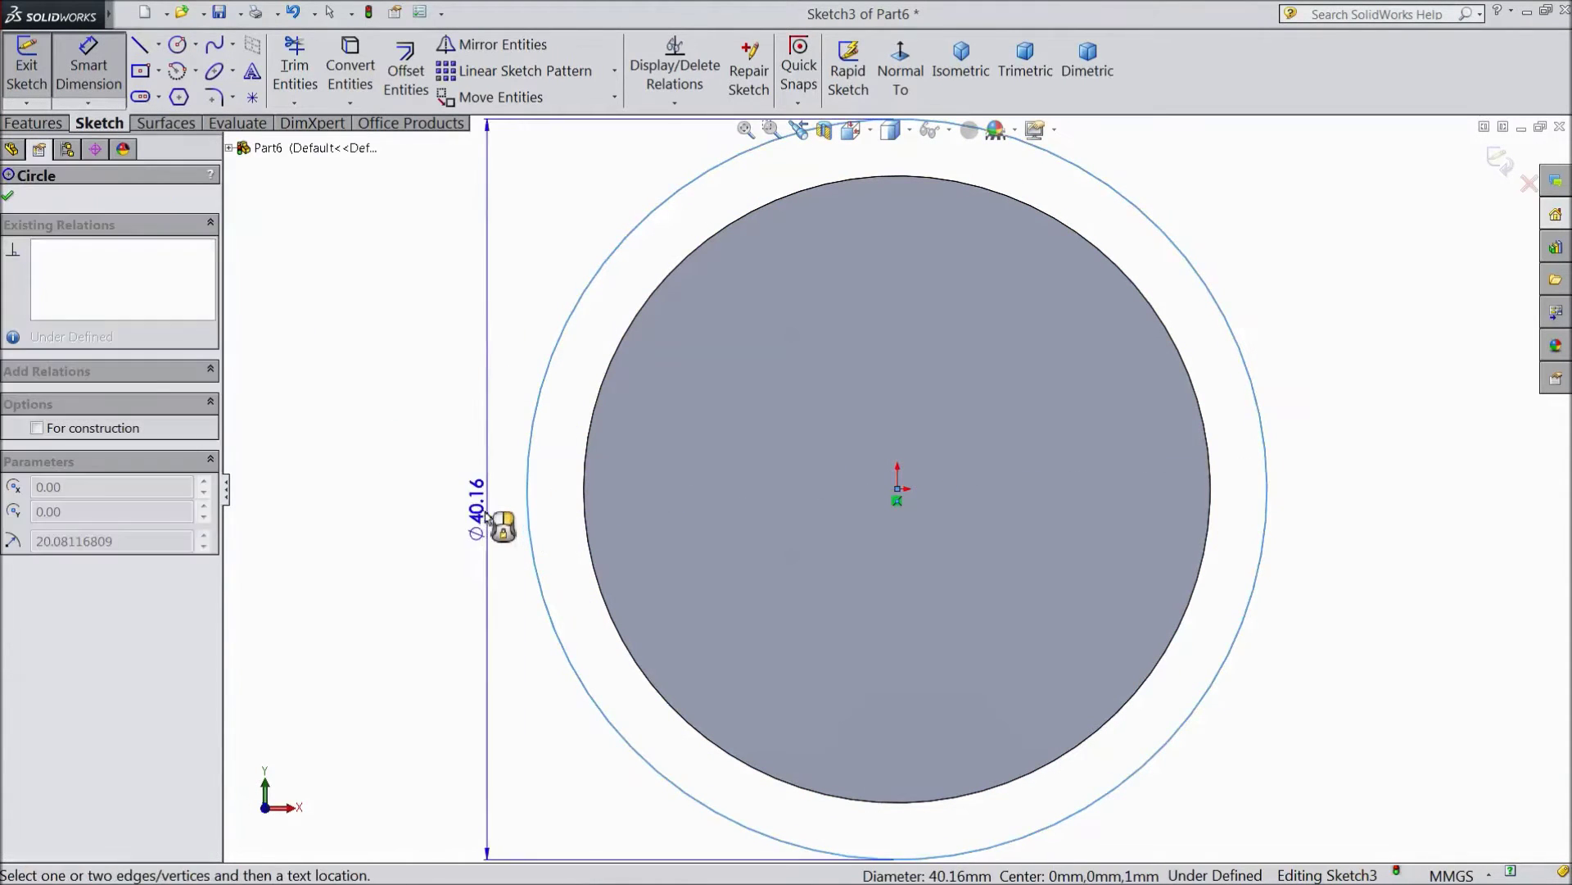
click(419, 494)
text(34)
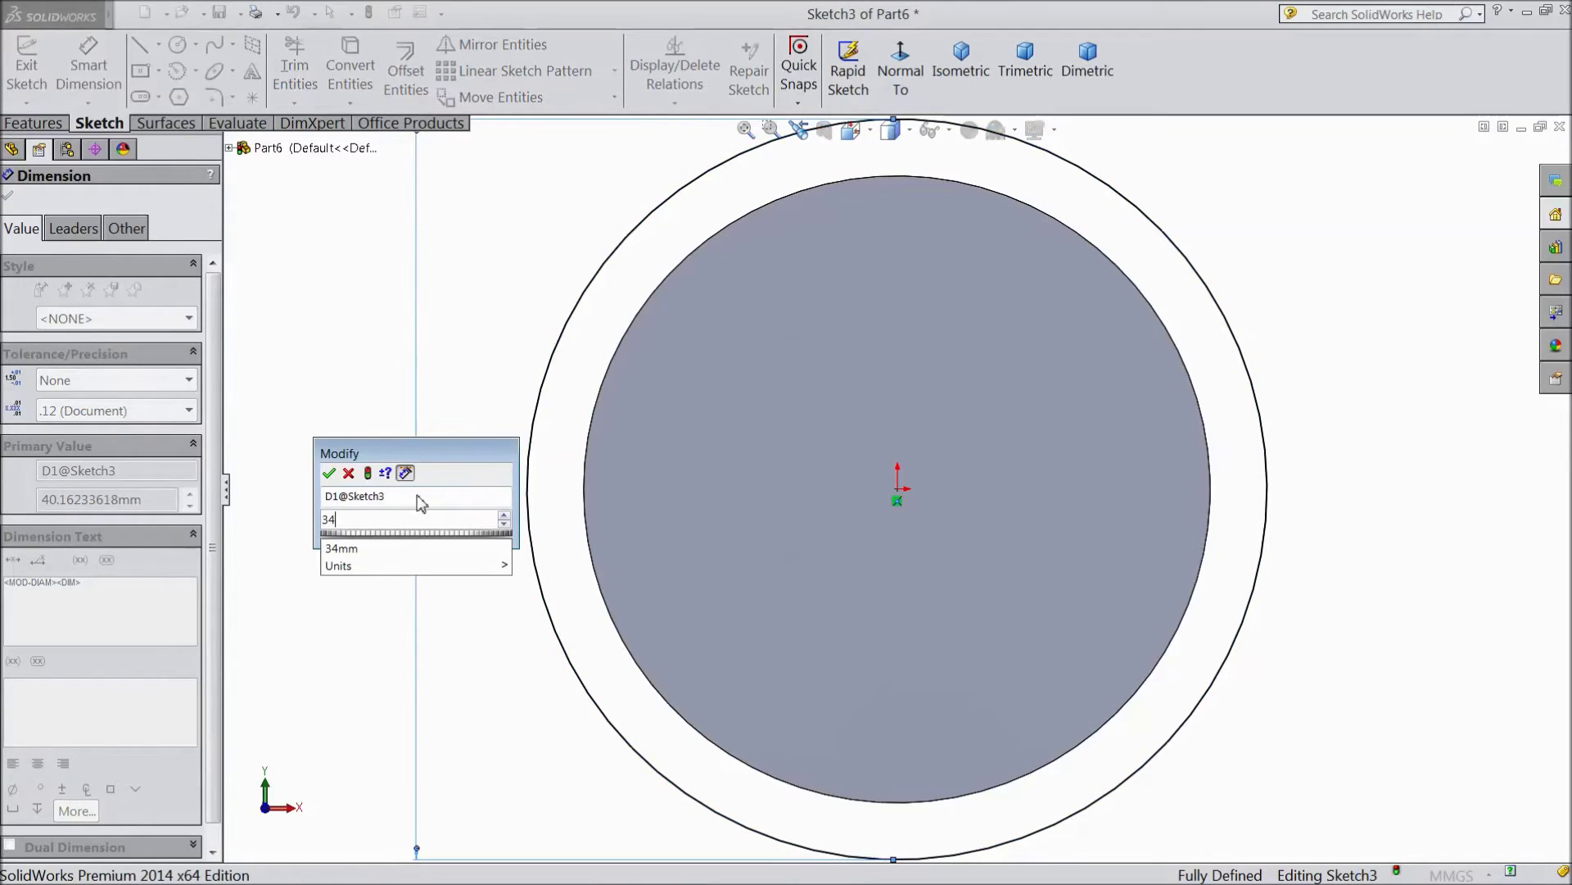
text(.5)
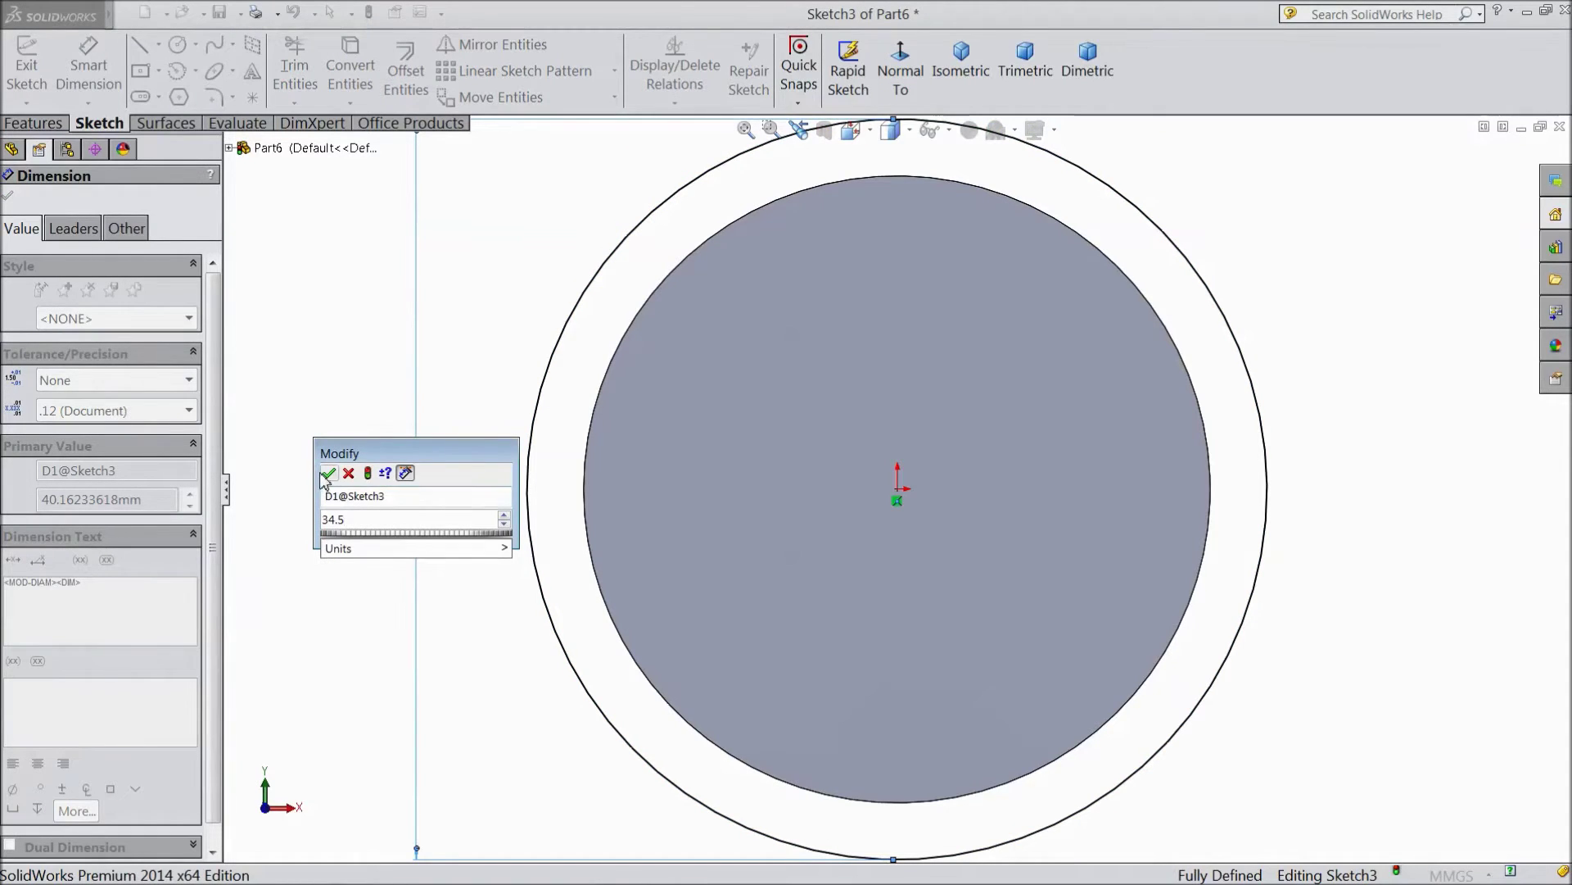
key(Return)
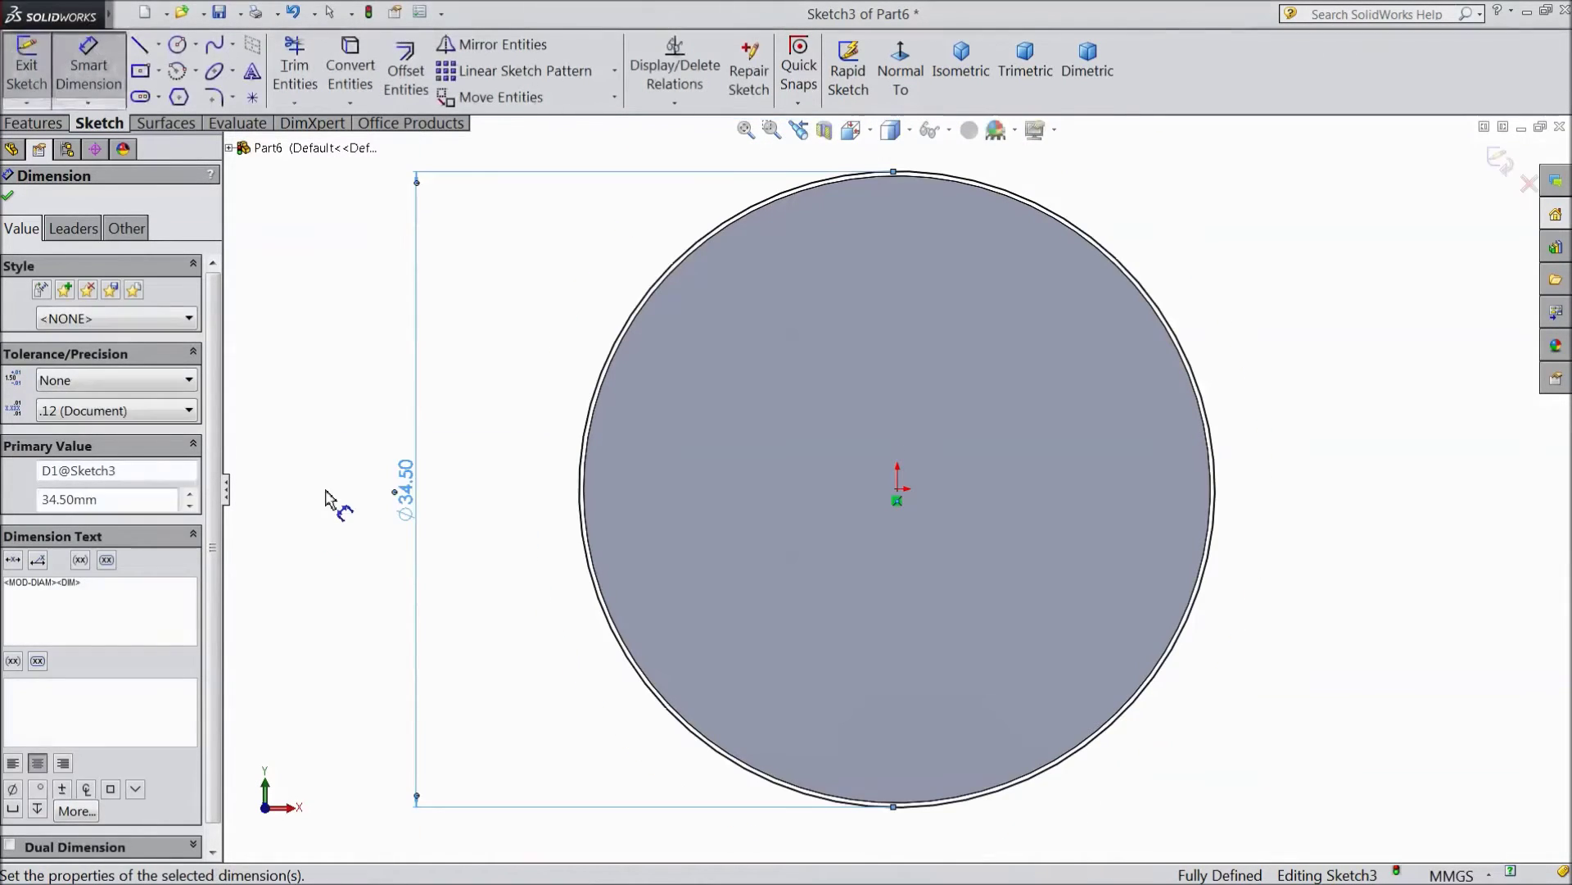
middle_drag(585, 334, 495, 405)
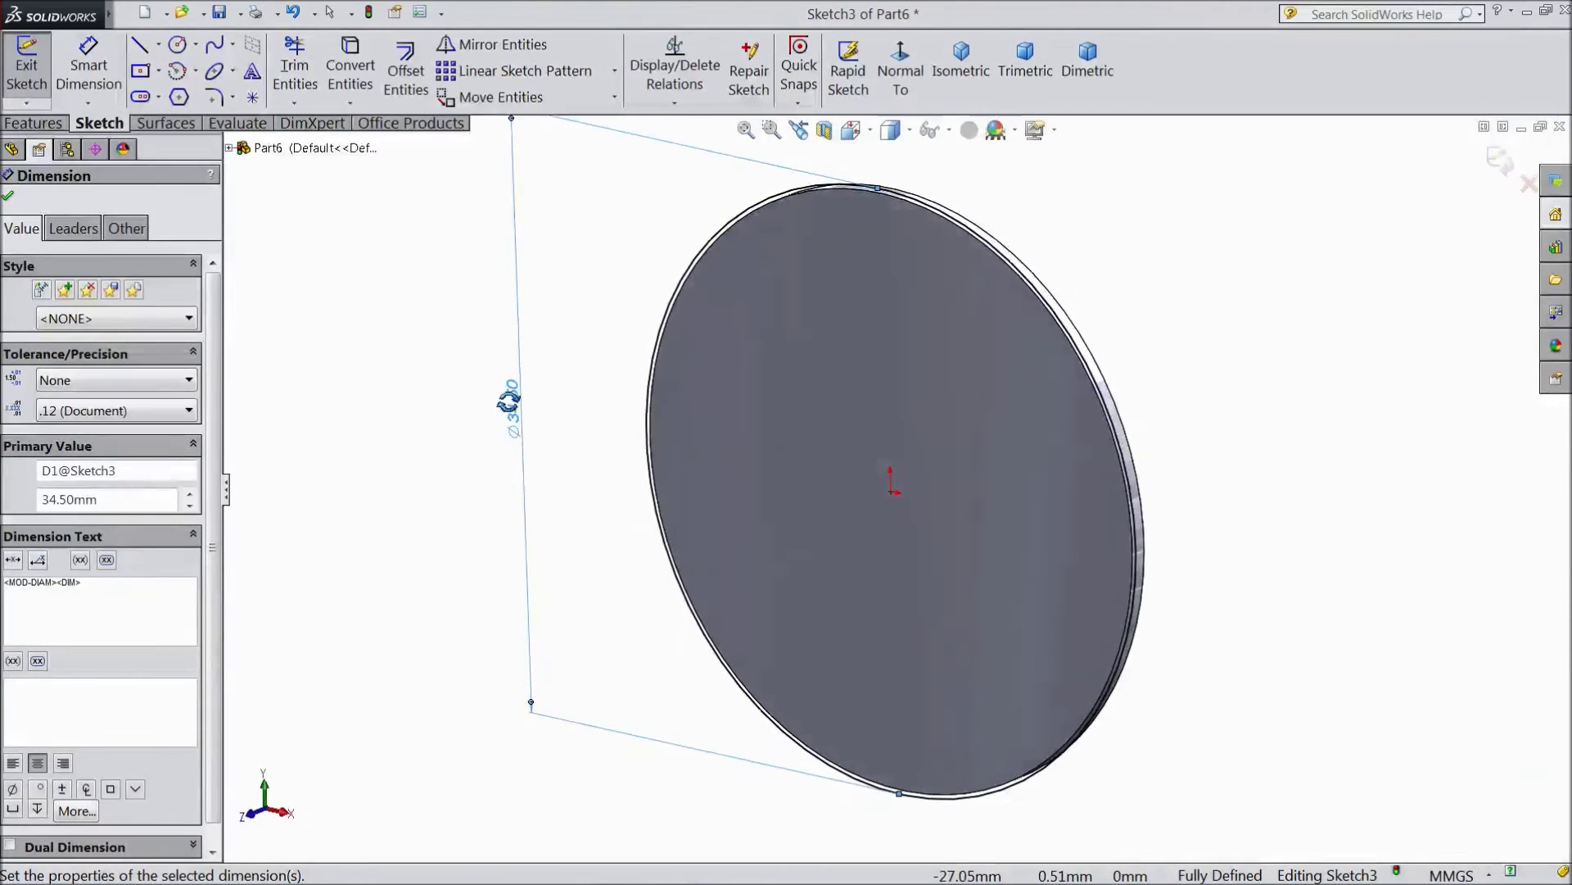
click(33, 123)
- Extrude the 34.5 mm circle 1 mm, merged, as Boss-Extrude2, and inspect the result
click(38, 67)
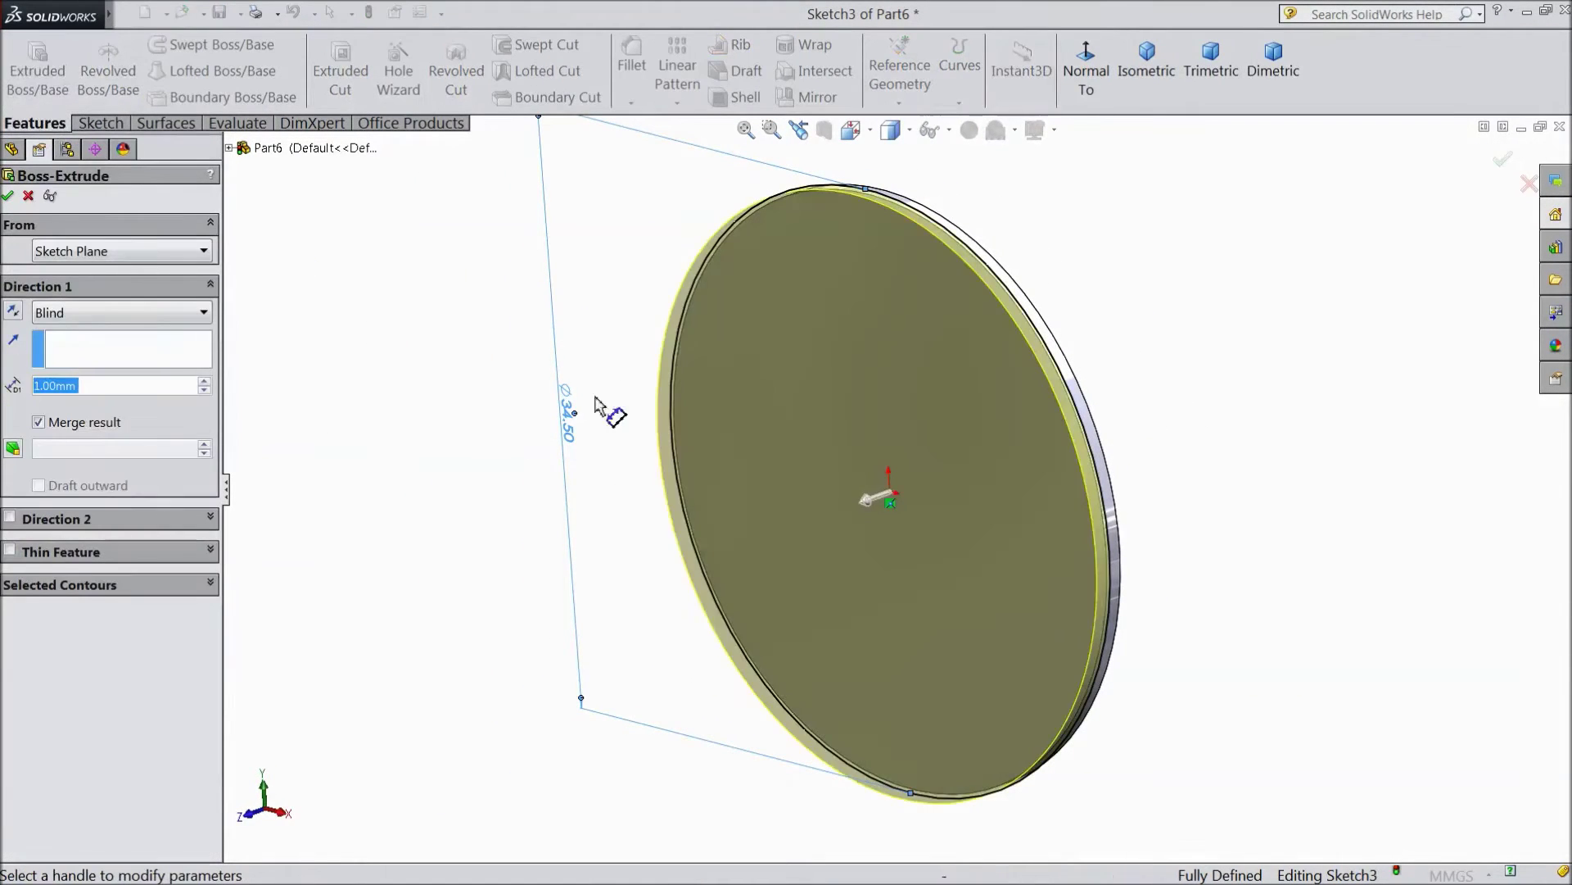
click(7, 196)
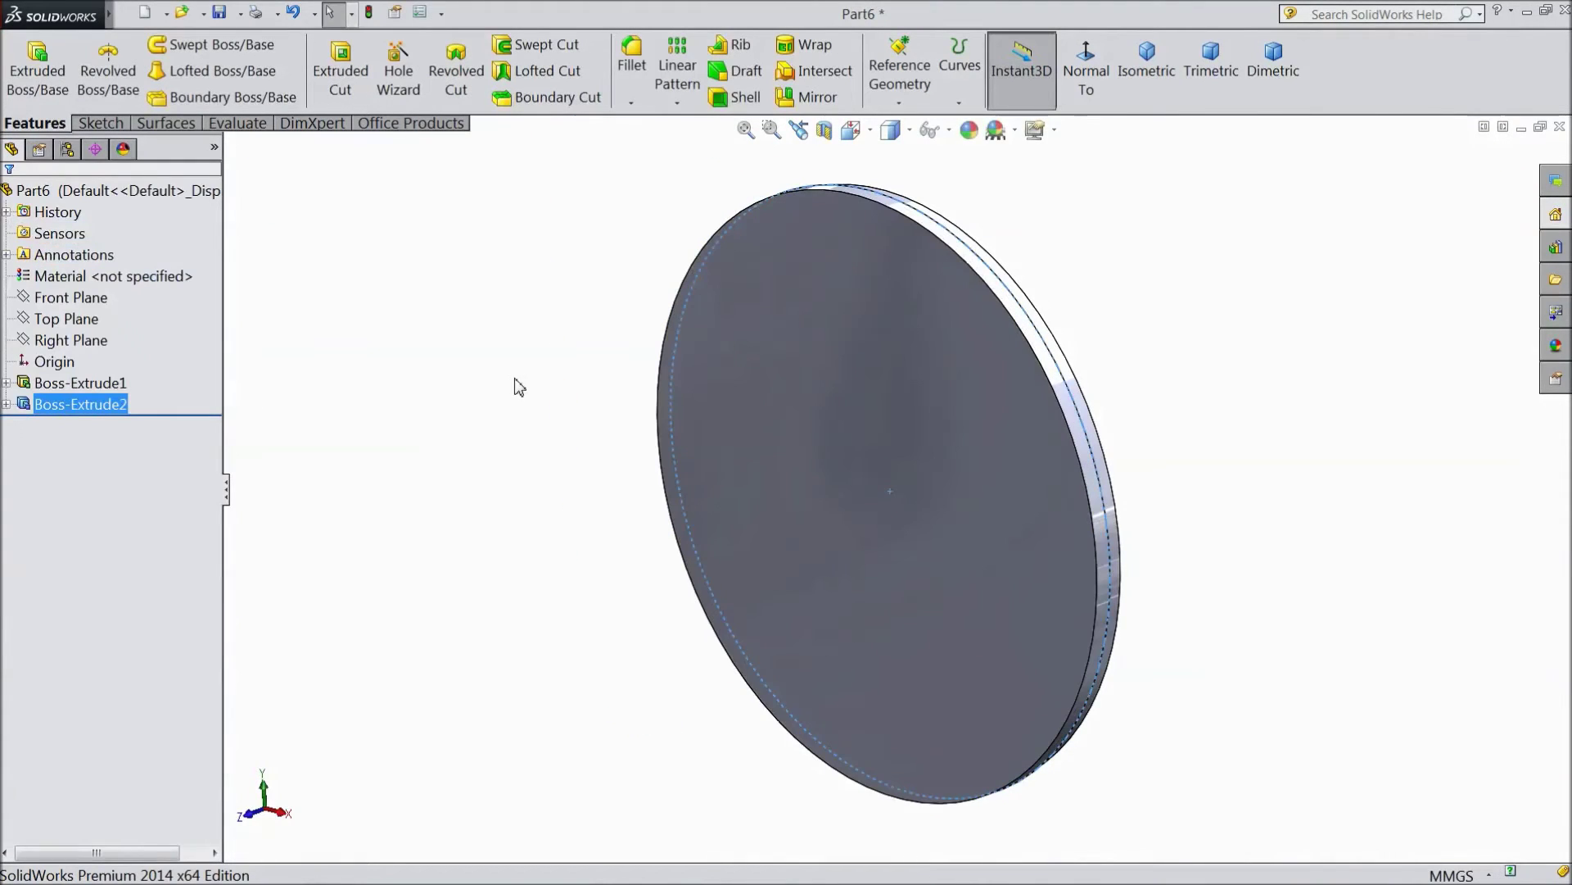
mouse_move(550, 382)
middle_down()
mouse_move(341, 439)
mouse_move(922, 435)
mouse_move(1053, 376)
mouse_move(935, 287)
middle_up()
mouse_move(1299, 400)
middle_down()
mouse_move(1212, 344)
mouse_move(1225, 453)
mouse_move(898, 439)
middle_up()
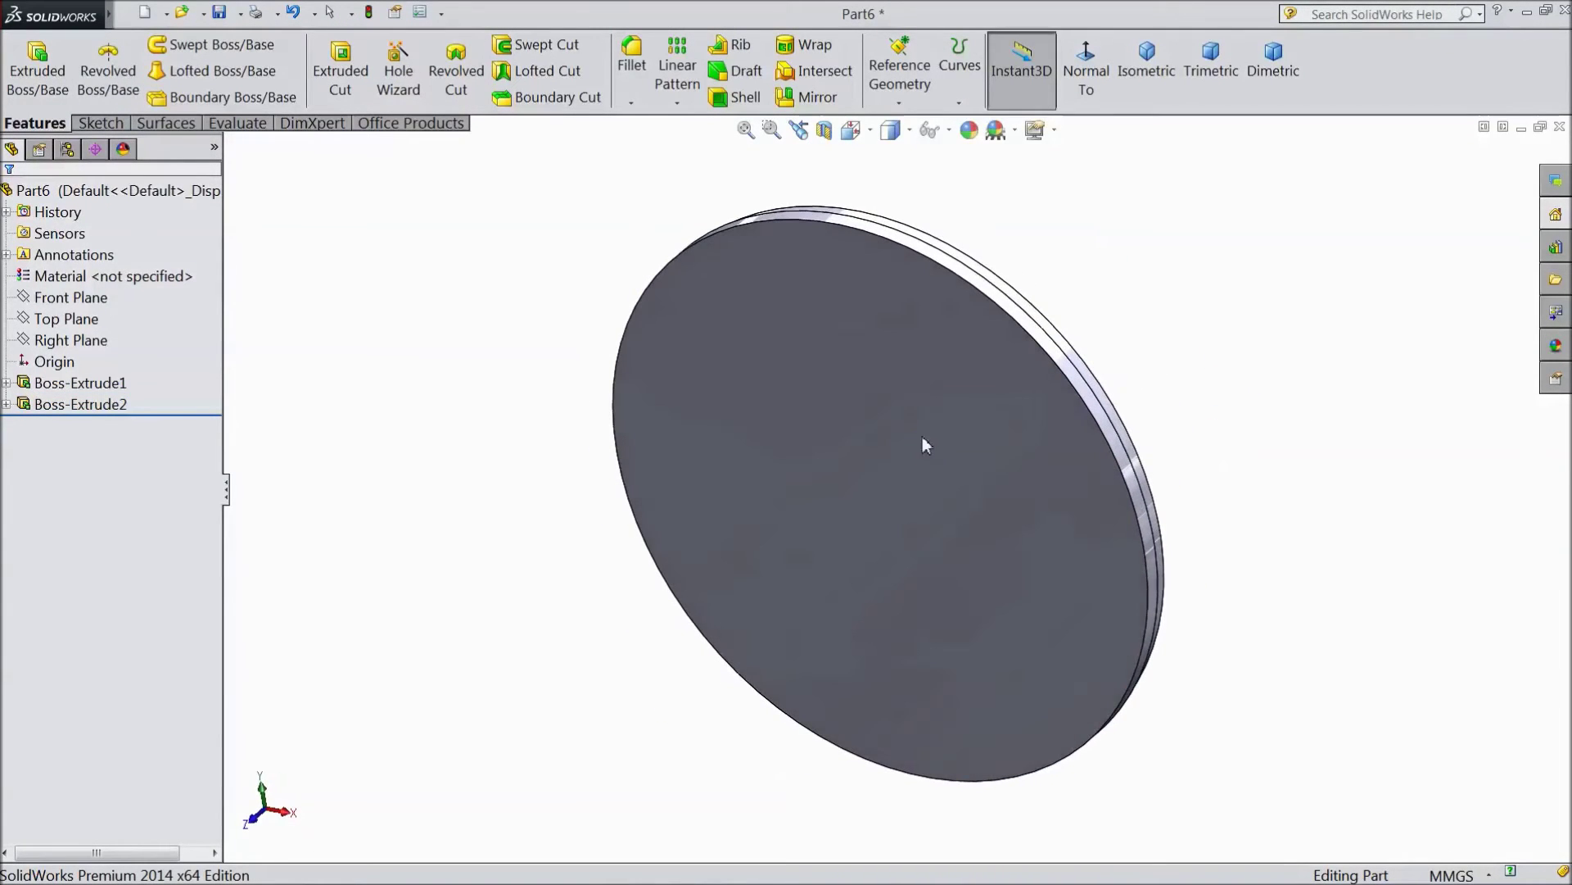
click(75, 195)
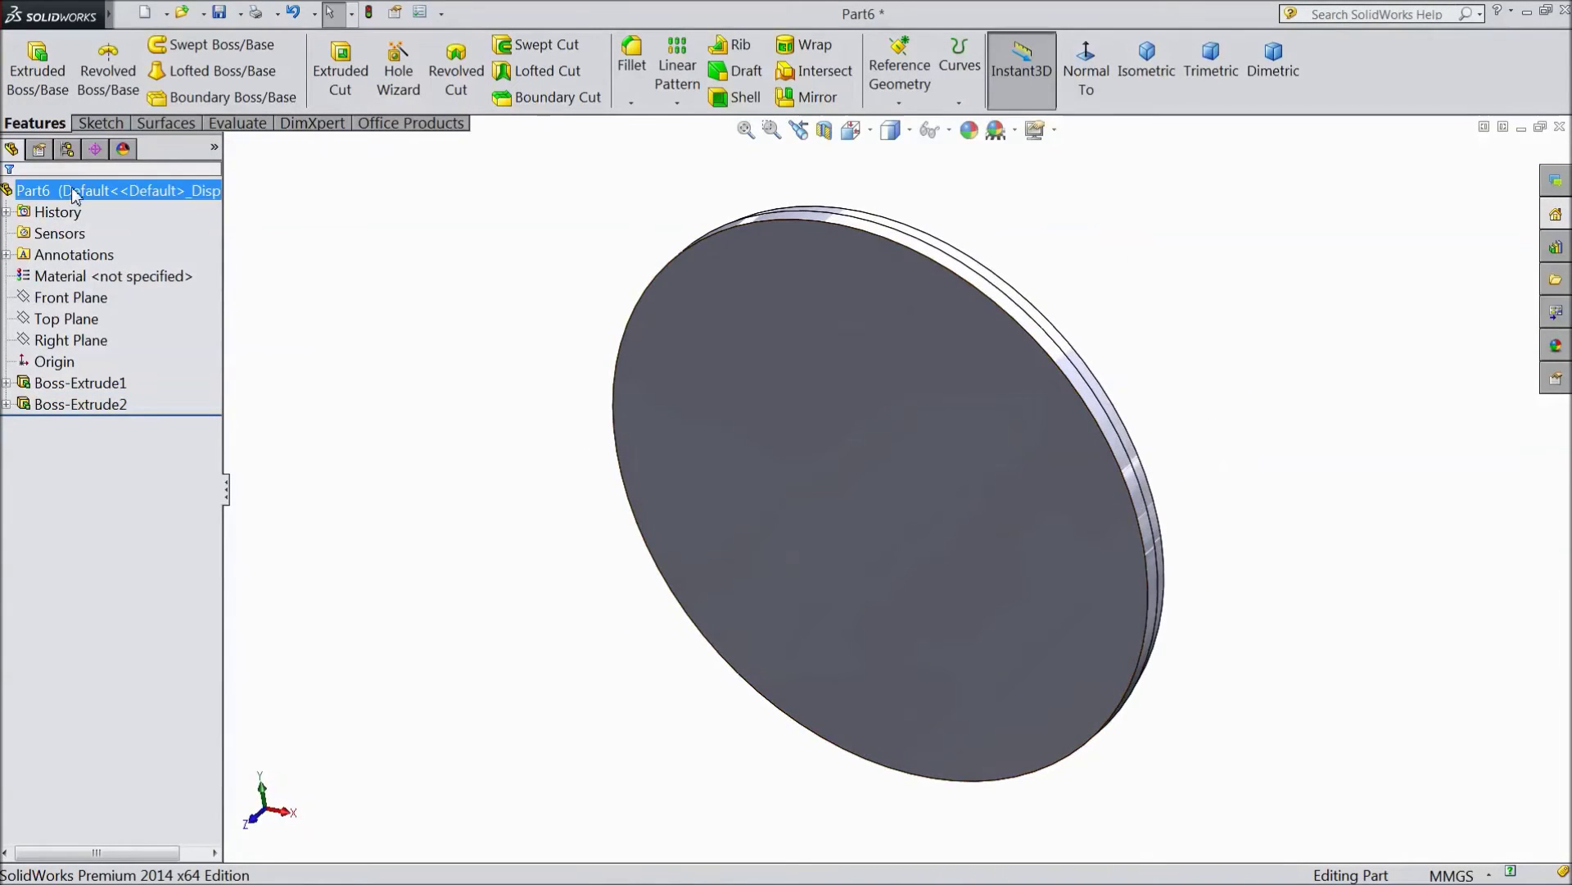
- Apply the Metal > Copper polished copper appearance to the whole part
click(1554, 347)
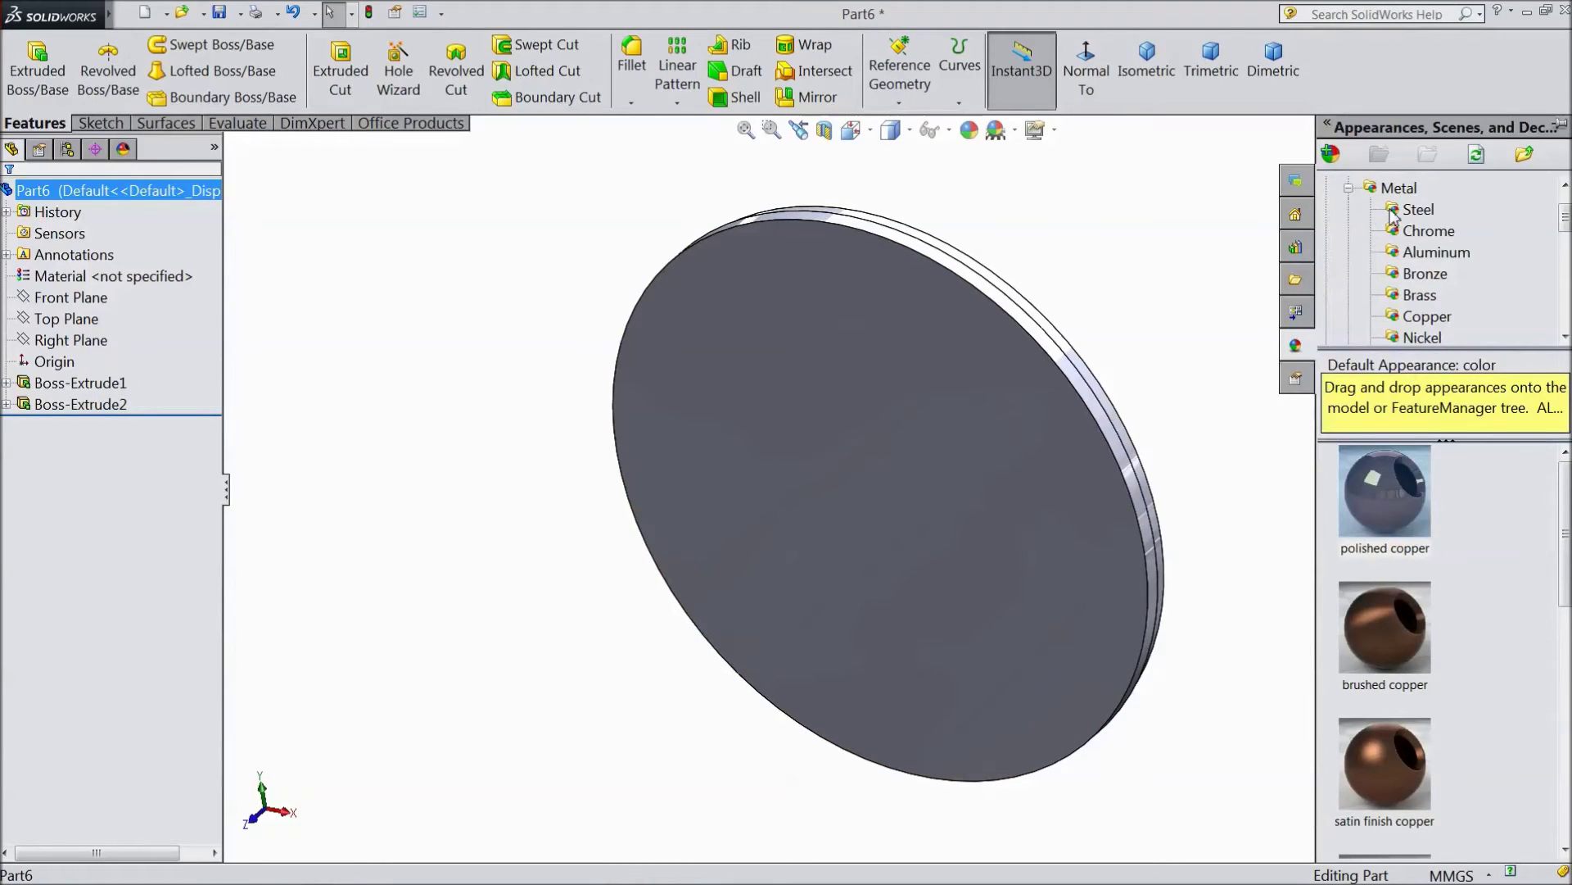
double_click(1410, 500)
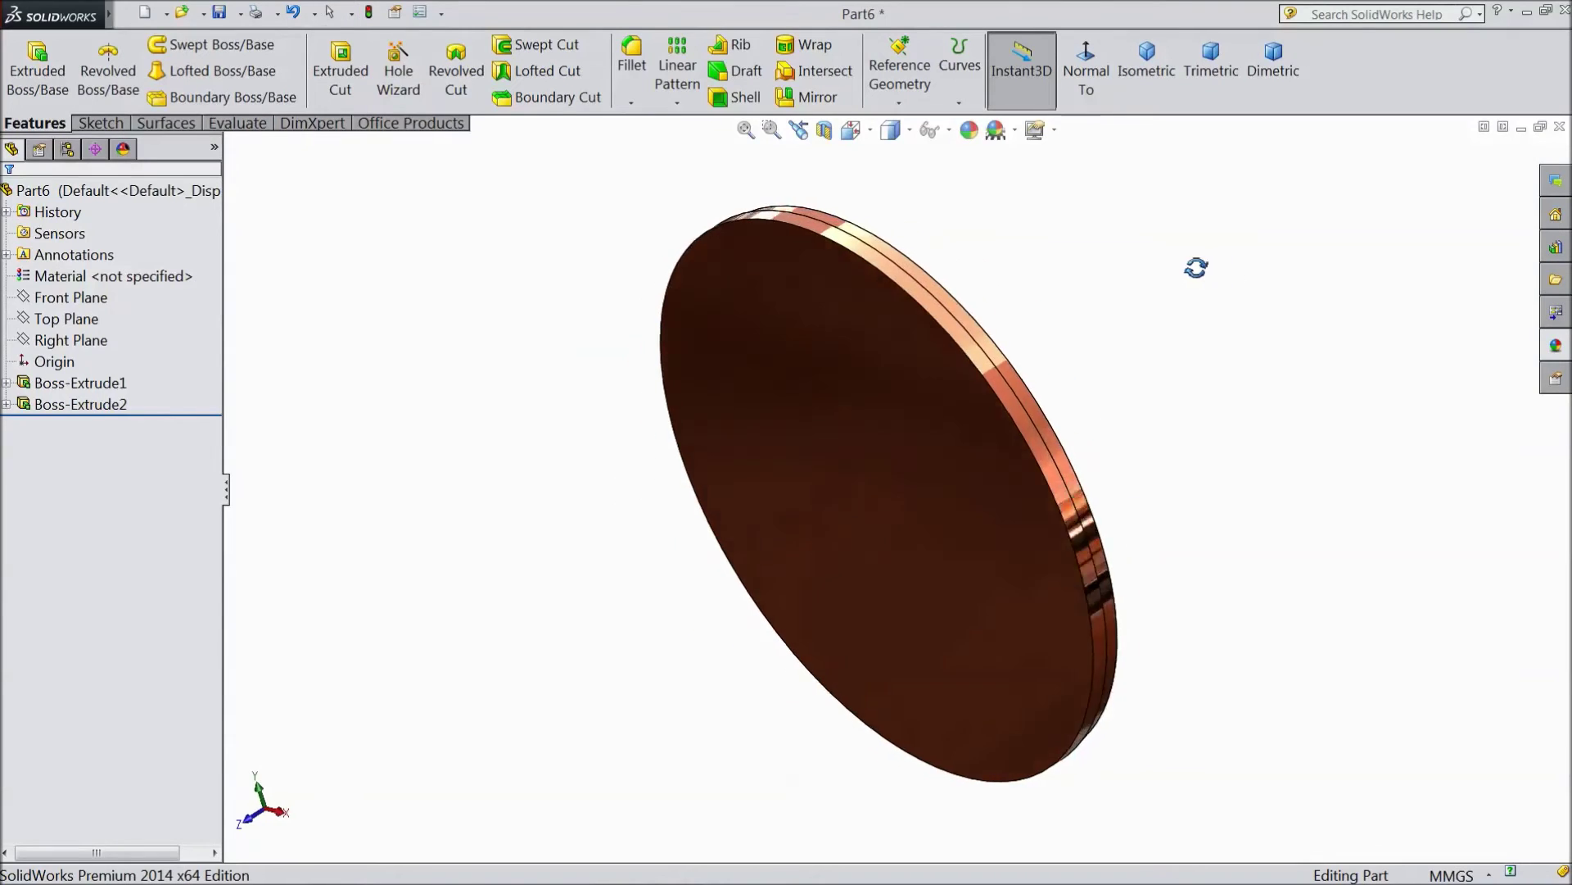